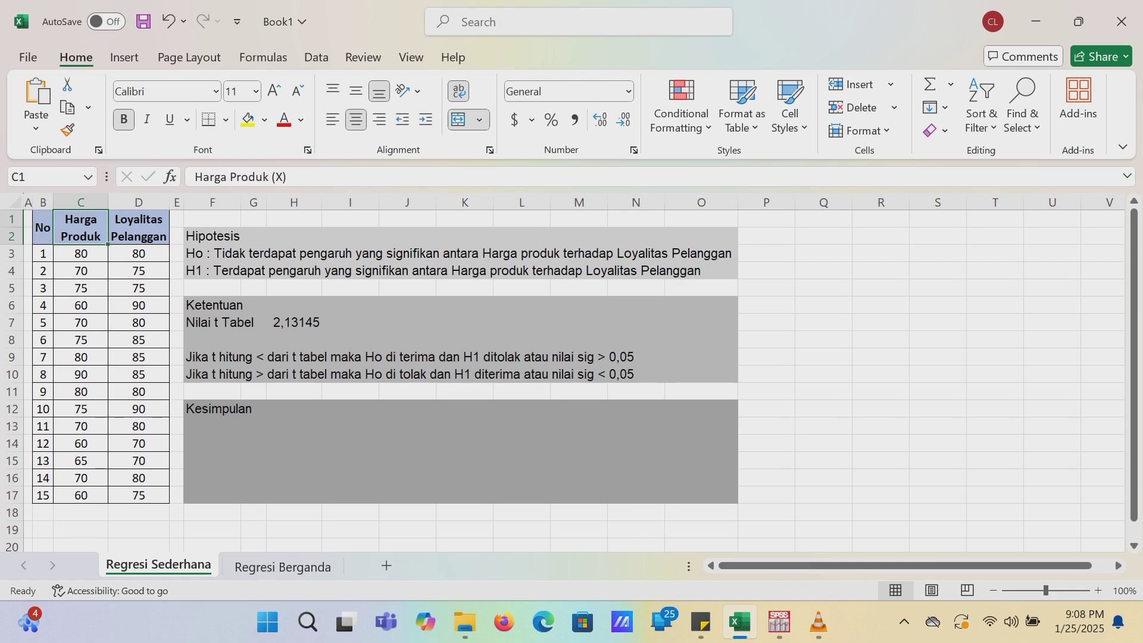
# - Heighten header row 1 to show the full titles and append "(Y)" to the Loyalitas Pelanggan header in D1
pyautogui.moveTo(12, 245)
pyautogui.mouseDown()
pyautogui.moveTo(12, 255)
pyautogui.moveTo(12, 237)
pyautogui.mouseUp()
pyautogui.click(139, 238)
pyautogui.click(304, 177)
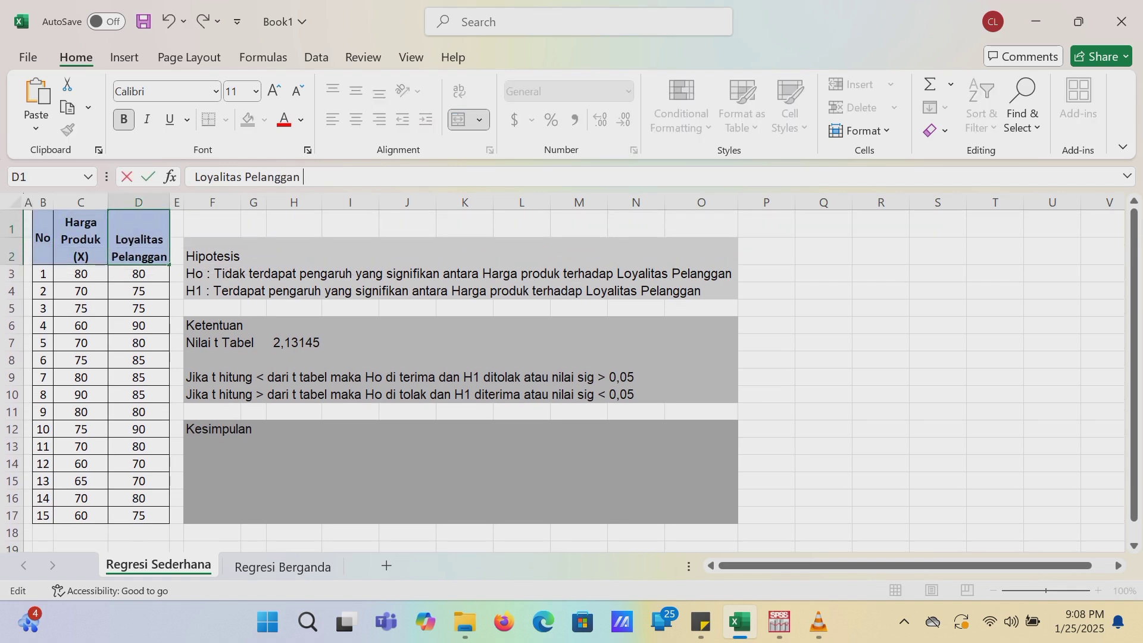
pyautogui.write('(Y)')
pyautogui.press('Return')
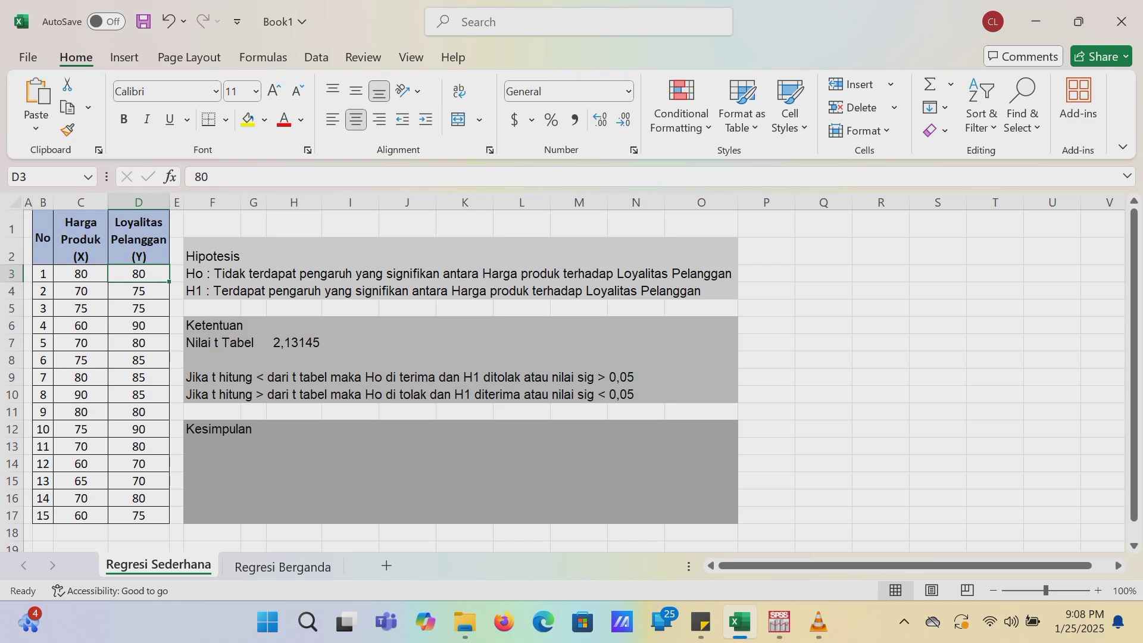
# - Copy the price and loyalty values in C3:D17 and paste them into the empty data sheet in SPSS Data Editor
pyautogui.moveTo(81, 274); pyautogui.dragTo(149, 517)
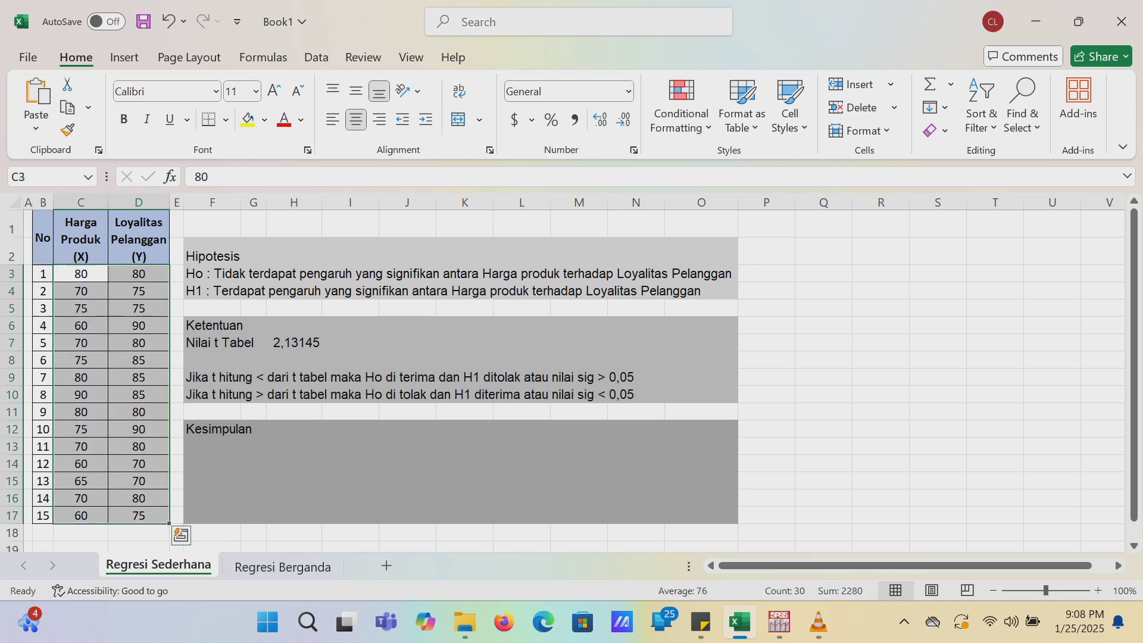
pyautogui.hotkey('ctrl', 'c')
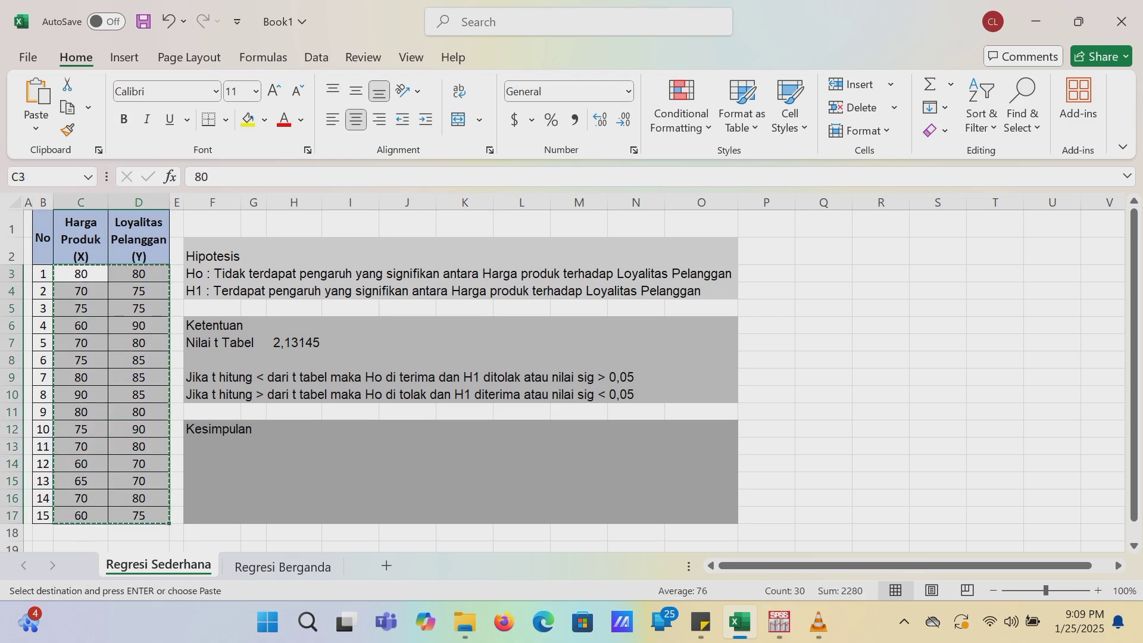
pyautogui.moveTo(202, 256); pyautogui.dragTo(714, 275)
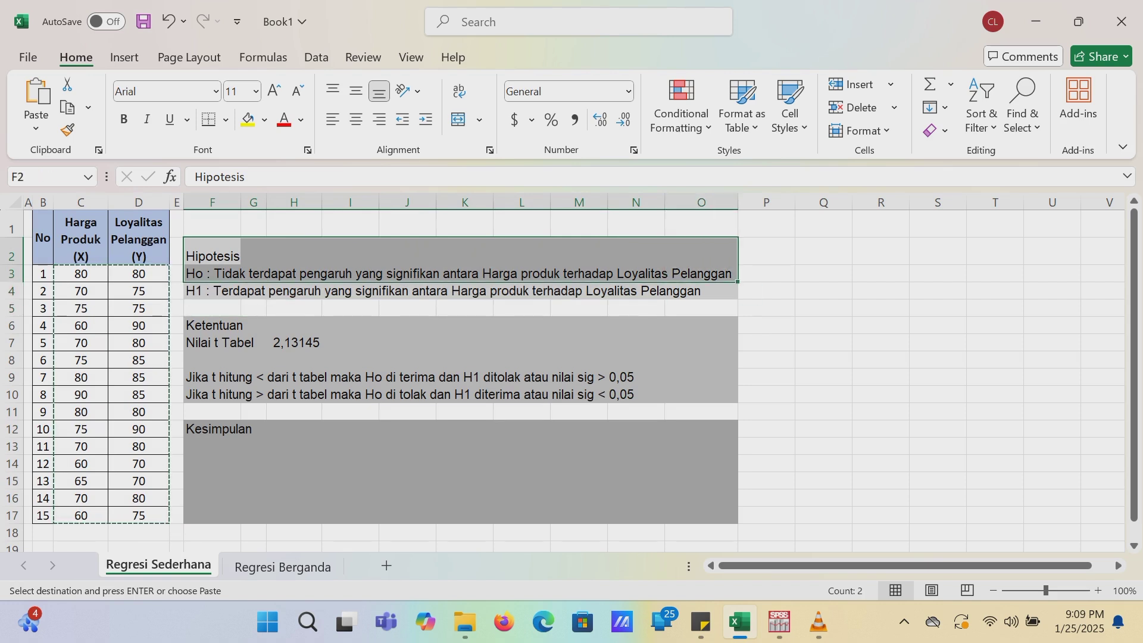
pyautogui.moveTo(212, 291); pyautogui.dragTo(701, 291)
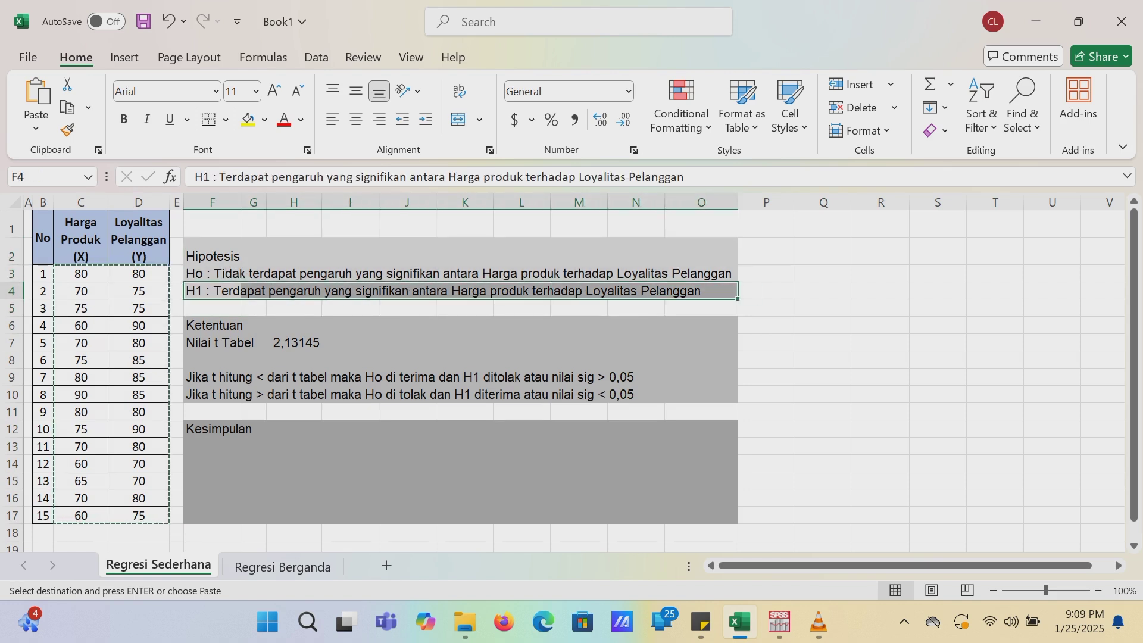
pyautogui.moveTo(211, 326); pyautogui.dragTo(517, 344)
pyautogui.moveTo(203, 376); pyautogui.dragTo(714, 377)
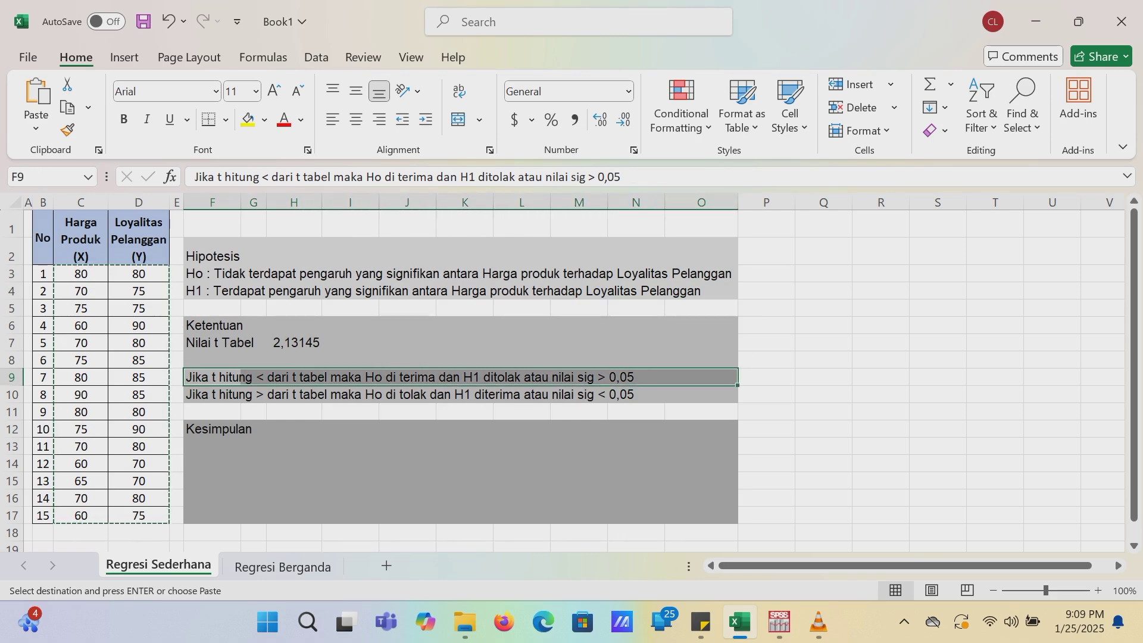
pyautogui.moveTo(220, 394); pyautogui.dragTo(714, 394)
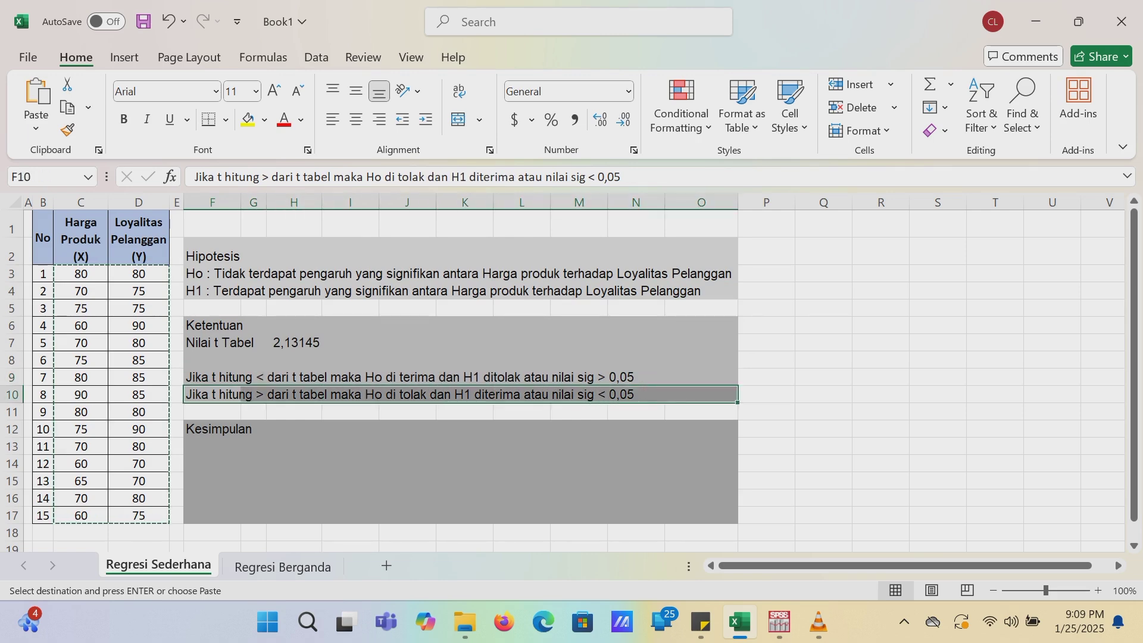
pyautogui.hotkey('alt', 'Tab')
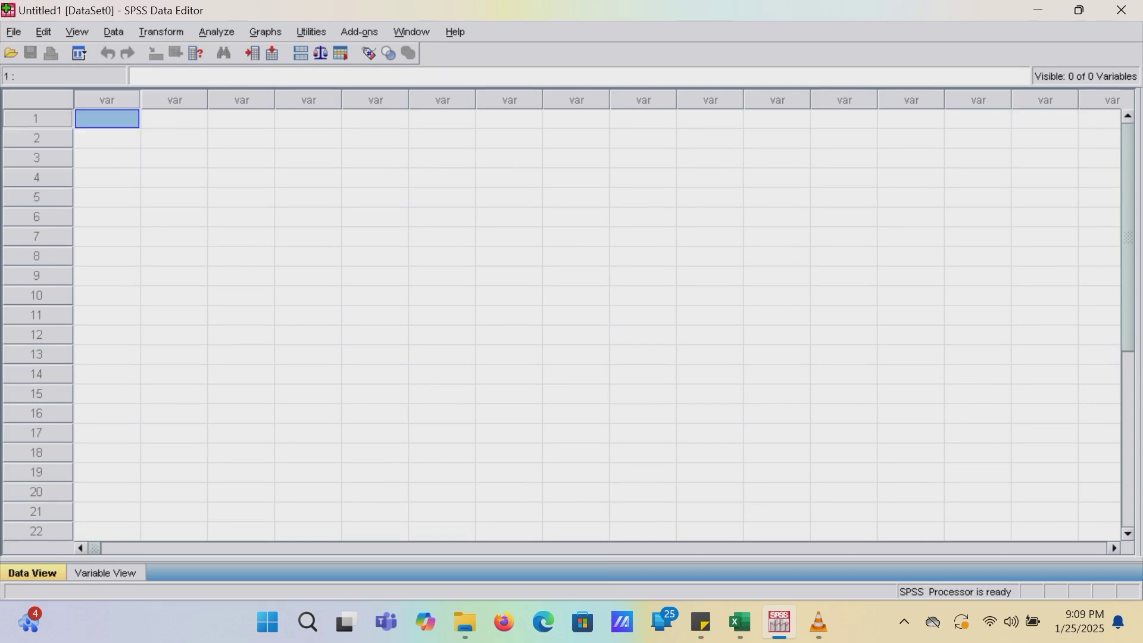
pyautogui.hotkey('ctrl', 'v')
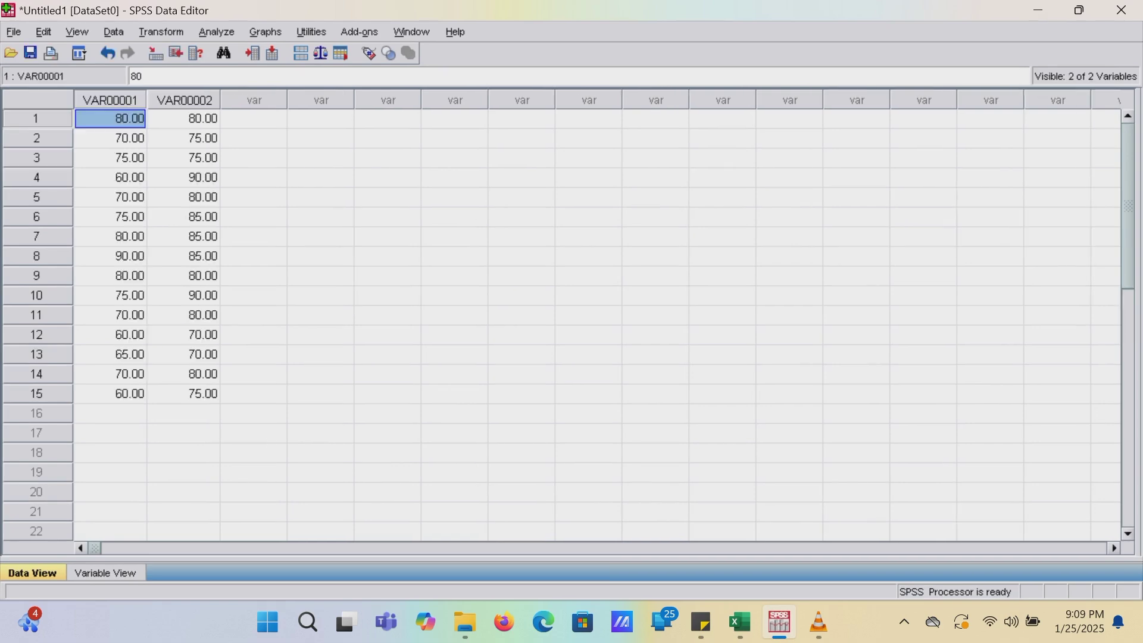
# - Rename the first variable Harga_Produk_X and the second Loyalitas_Pelanggan_Y, and return to the data view
pyautogui.hotkey('ctrl', 't')
pyautogui.hotkey('alt', 'Tab')
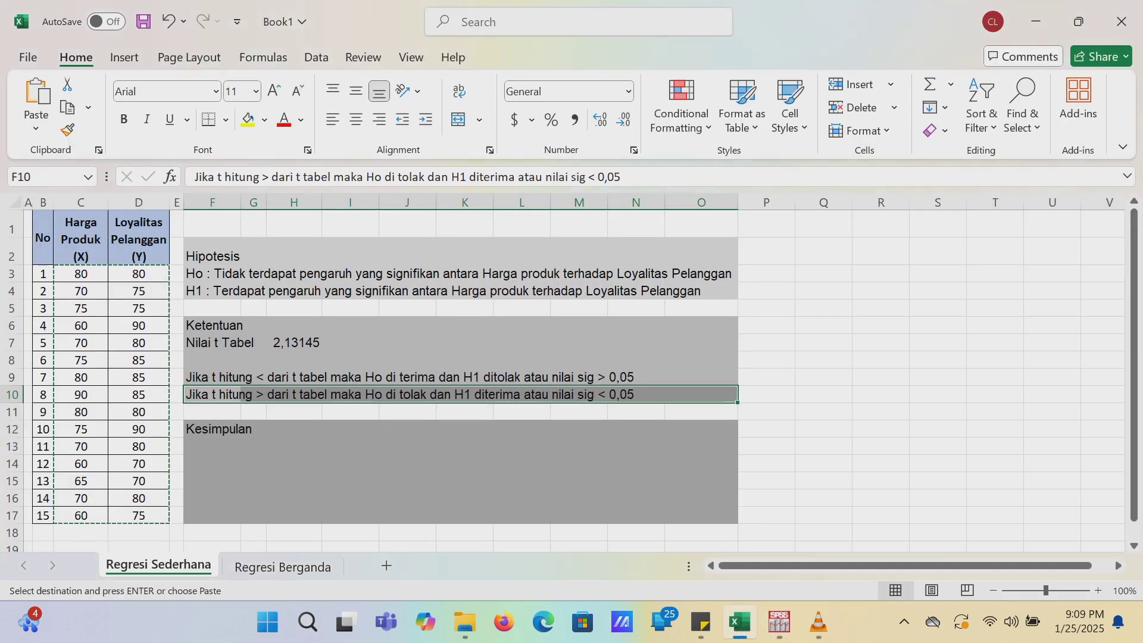
pyautogui.hotkey('alt', 'Tab')
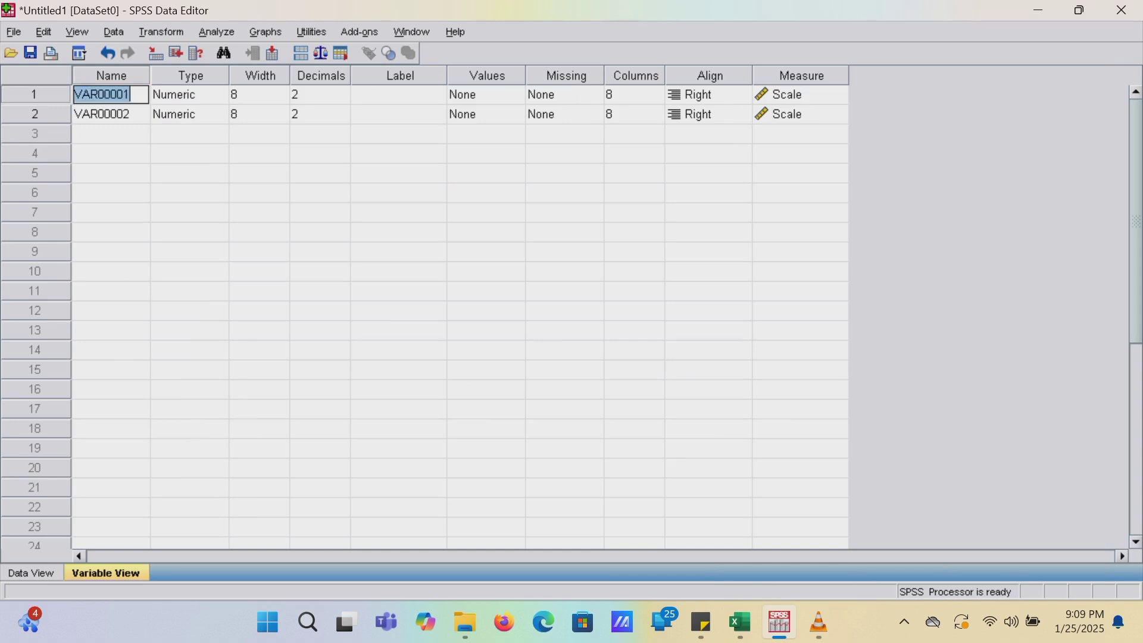
pyautogui.write('Harga_Produk_X')
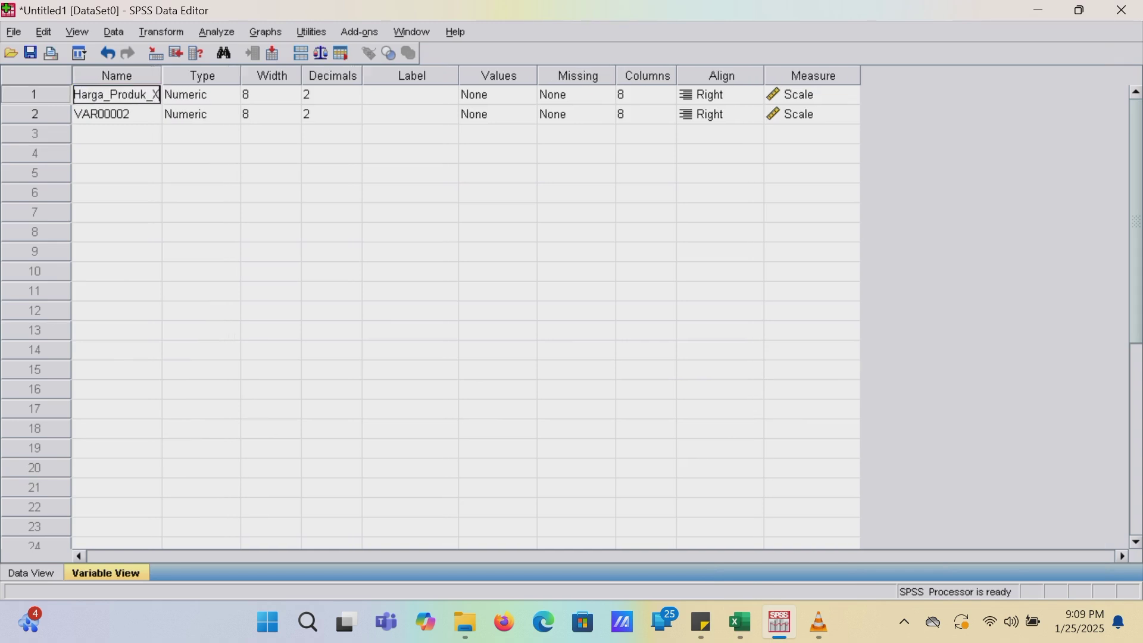
pyautogui.press('Return')
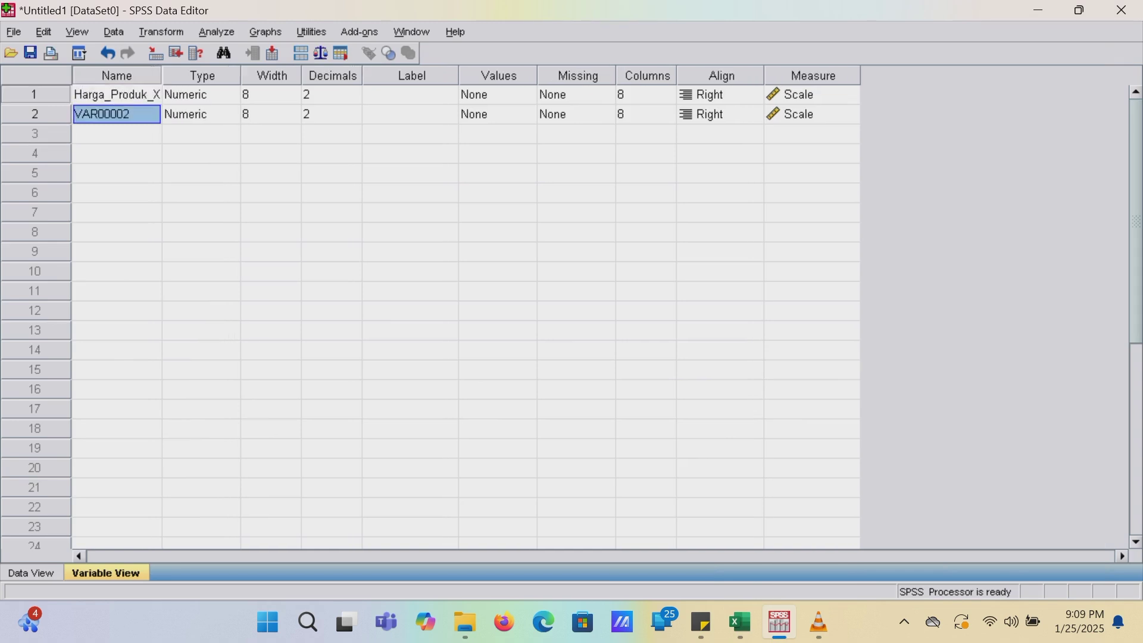
pyautogui.write('Loyali')
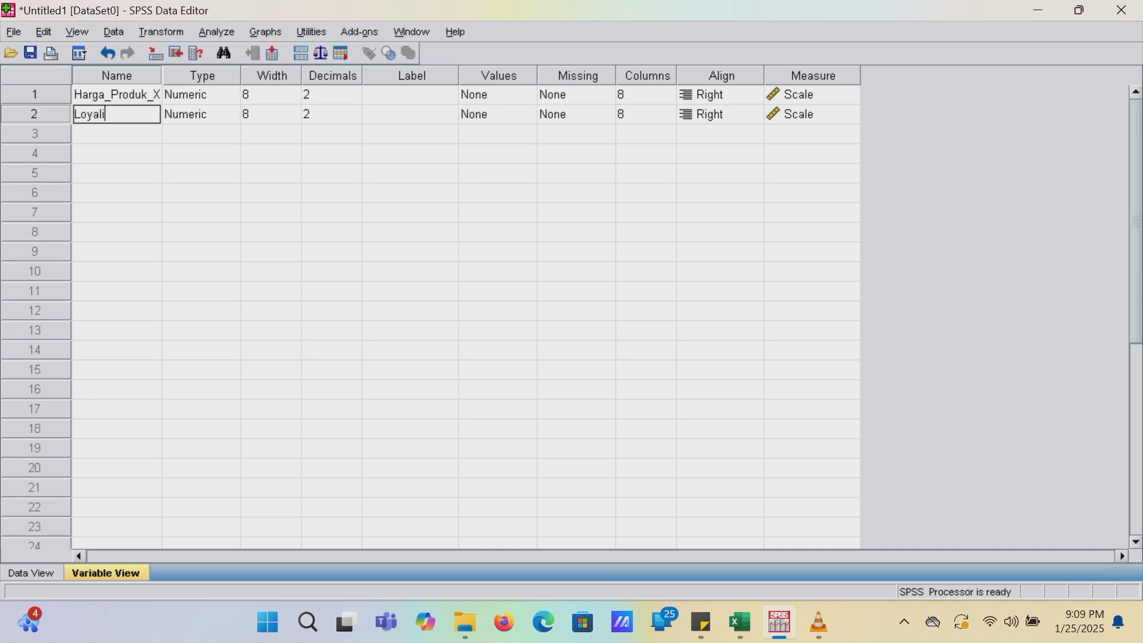
pyautogui.write('tas_Pelanggan_')
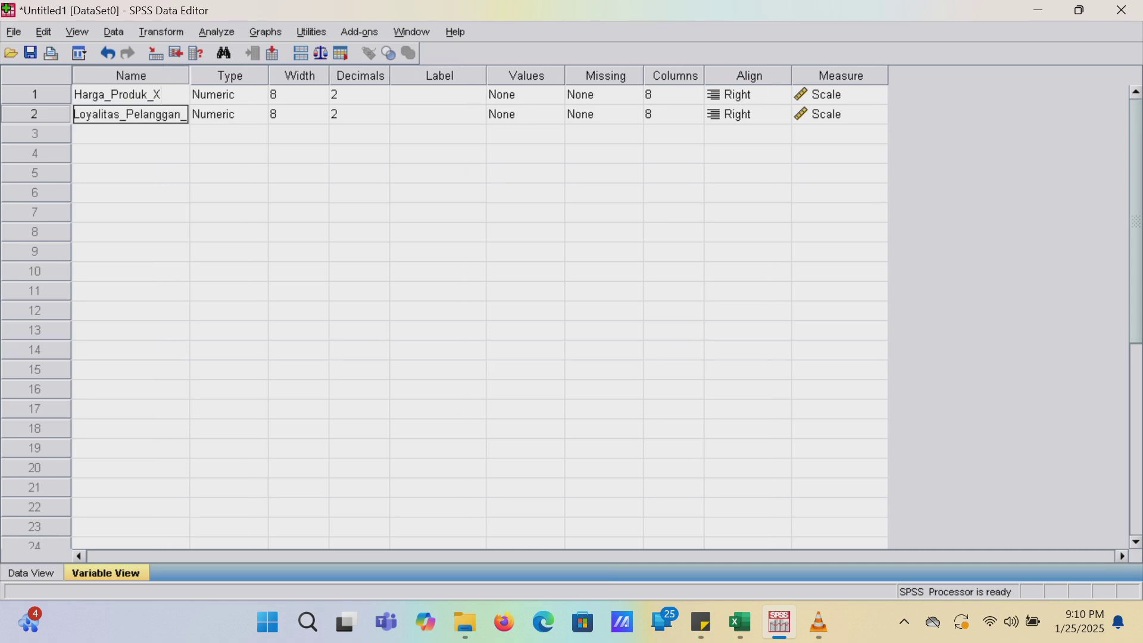
pyautogui.write('Y')
pyautogui.hotkey('ctrl', 't')
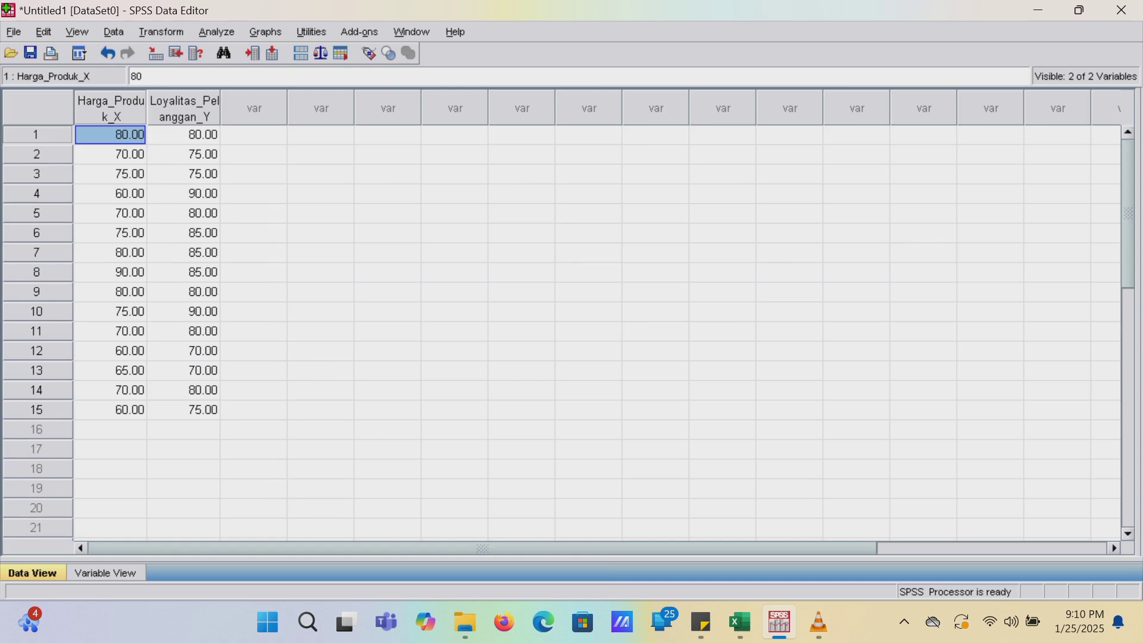
# - Run a linear regression with Loyalitas_Pelanggan_Y as the dependent and Harga_Produk_X as the independent variable
pyautogui.click(216, 32)
pyautogui.moveTo(254, 208)
pyautogui.click(471, 212)
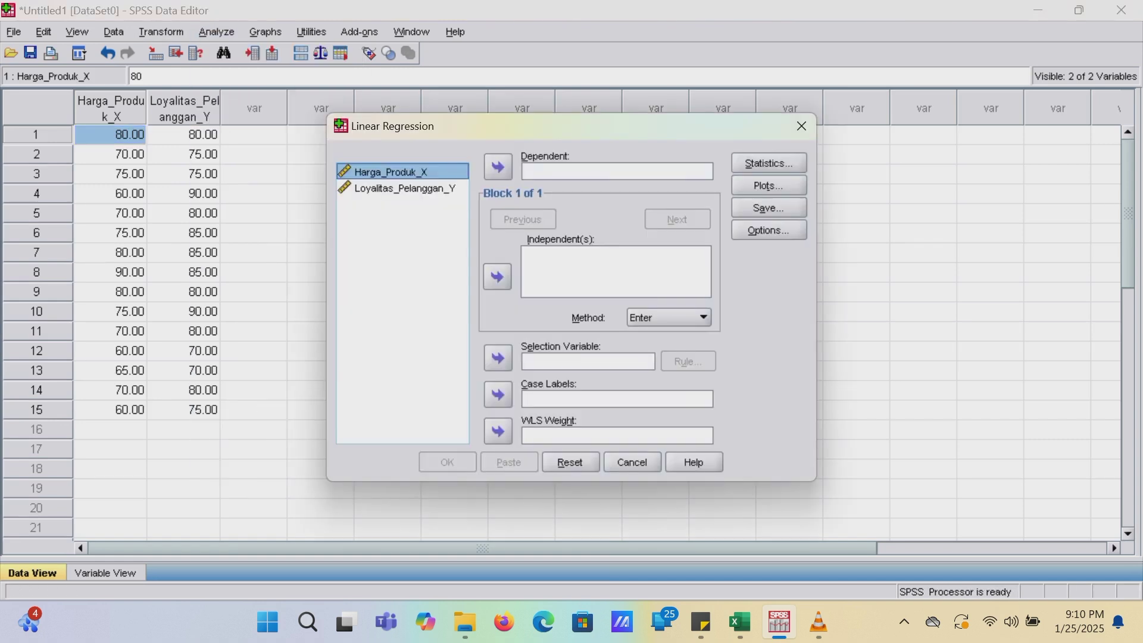
pyautogui.click(404, 188)
pyautogui.click(497, 167)
pyautogui.click(390, 172)
pyautogui.click(497, 277)
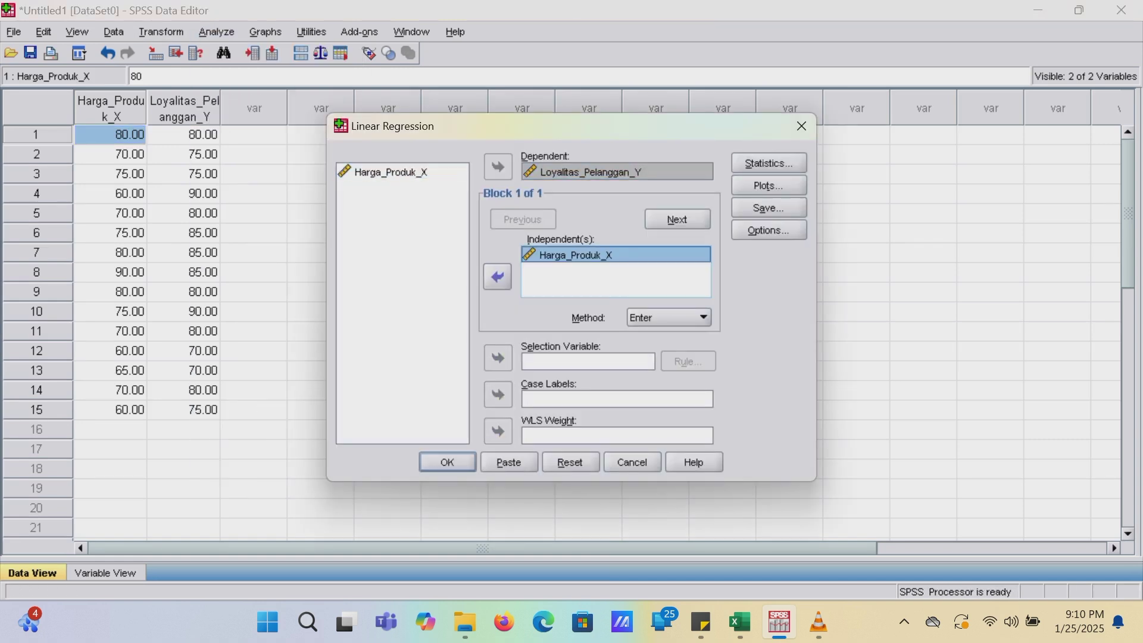
pyautogui.click(447, 462)
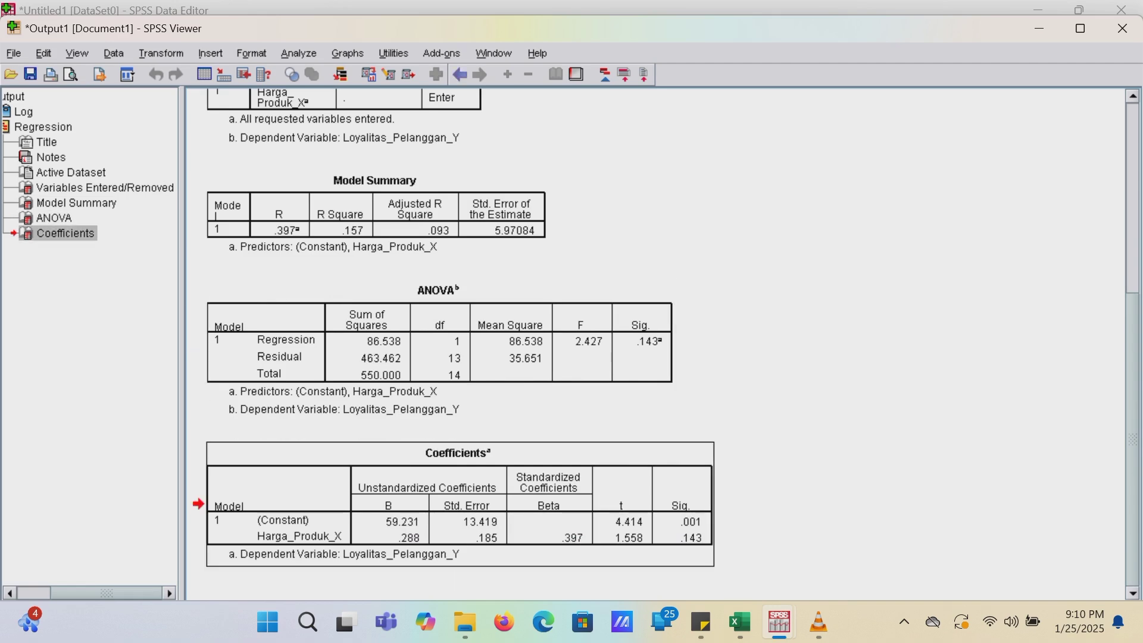
# - Arrange the SPSS output viewer and the Excel workbook side by side so the hypothesis notes and regression tables are both readable
pyautogui.moveTo(596, 28); pyautogui.dragTo(1029, 28)
pyautogui.moveTo(473, 333); pyautogui.dragTo(473, 333)
pyautogui.moveTo(434, 334); pyautogui.dragTo(566, 334)
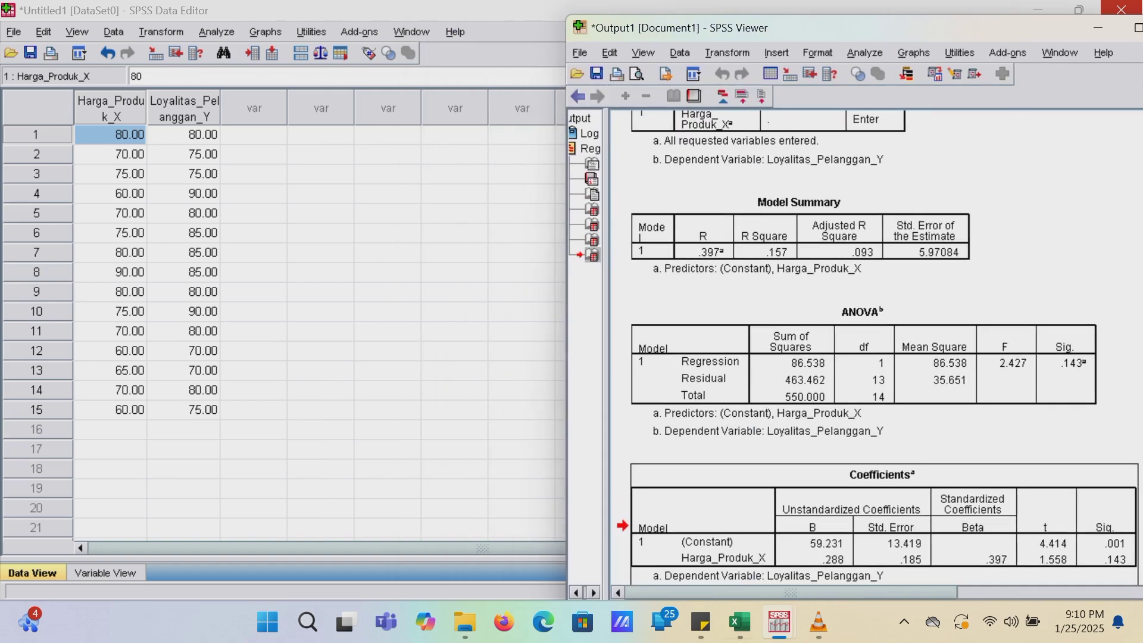
pyautogui.click(739, 622)
pyautogui.click(1079, 15)
pyautogui.moveTo(863, 20); pyautogui.dragTo(321, 30)
pyautogui.moveTo(589, 297)
pyautogui.mouseDown()
pyautogui.moveTo(641, 297)
pyautogui.moveTo(587, 292)
pyautogui.mouseUp()
pyautogui.click(672, 292)
# - Enter "Nilai t Hitung =1,558 < t Tabel = 2,13145" in the cell below the Kesimpulan heading
pyautogui.click(158, 456)
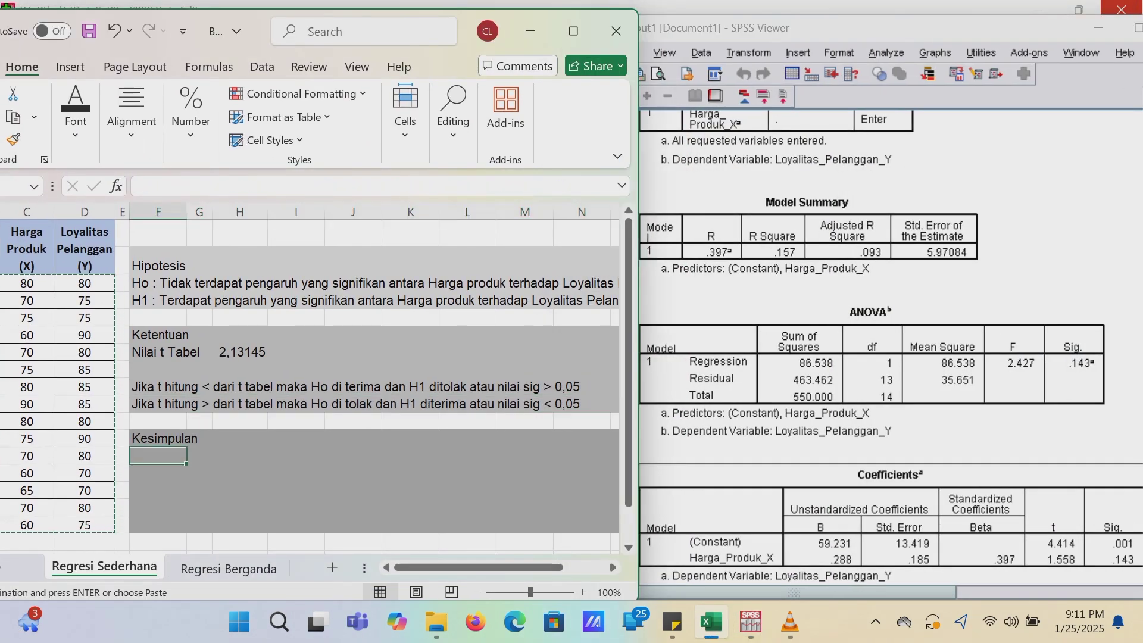
pyautogui.write('Nilai ')
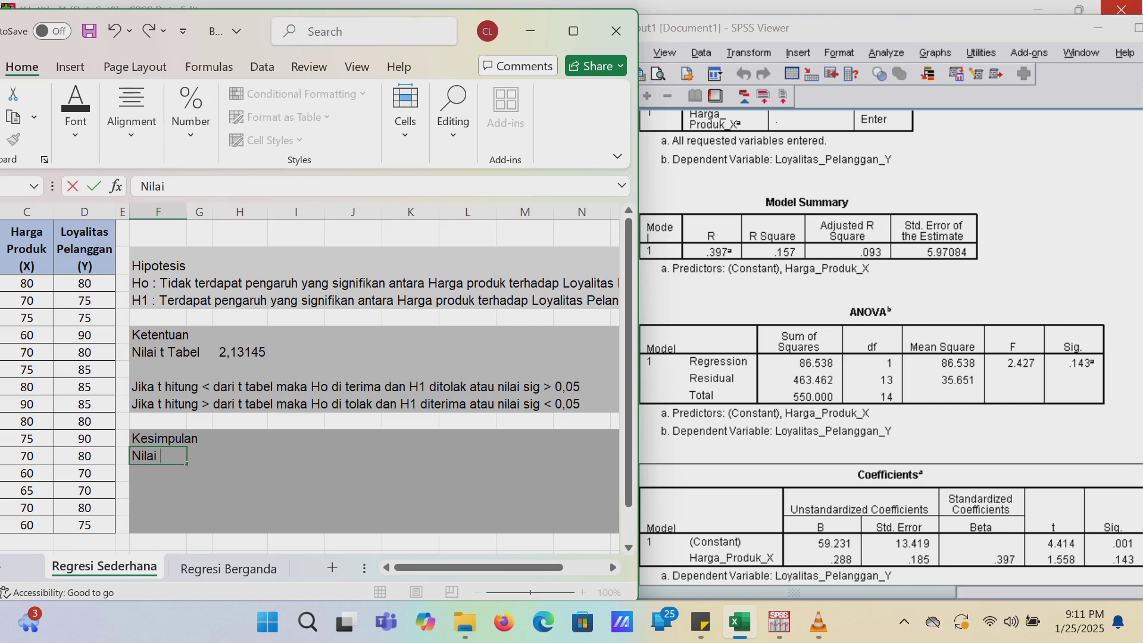
pyautogui.write('t Hitung =1,558 < t')
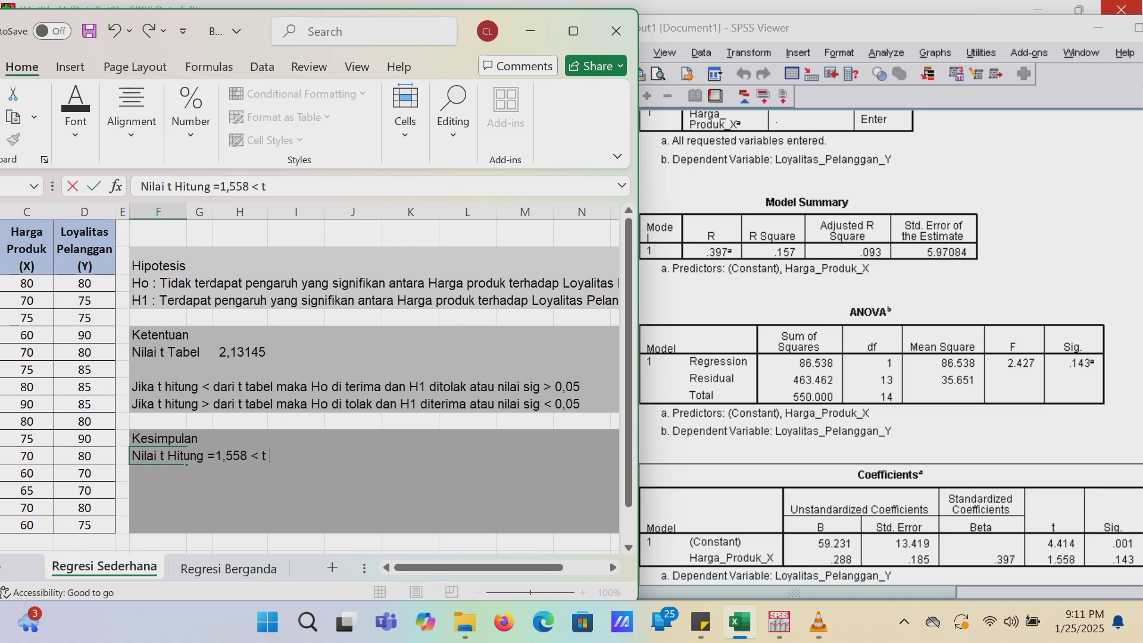
pyautogui.write(' Tabel = 2,13145')
pyautogui.press('Return')
# - Enter "Nilai Sig = 0,143 > a =0,05" in the row below the t Hitung comparison
pyautogui.write('NI')
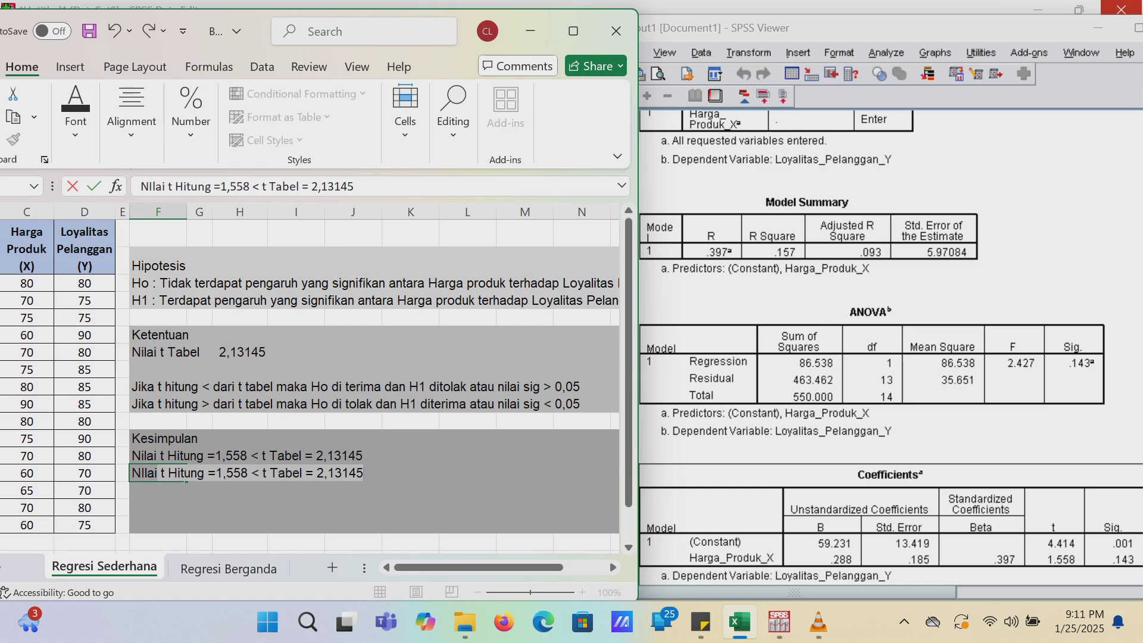
pyautogui.write('lai Sig')
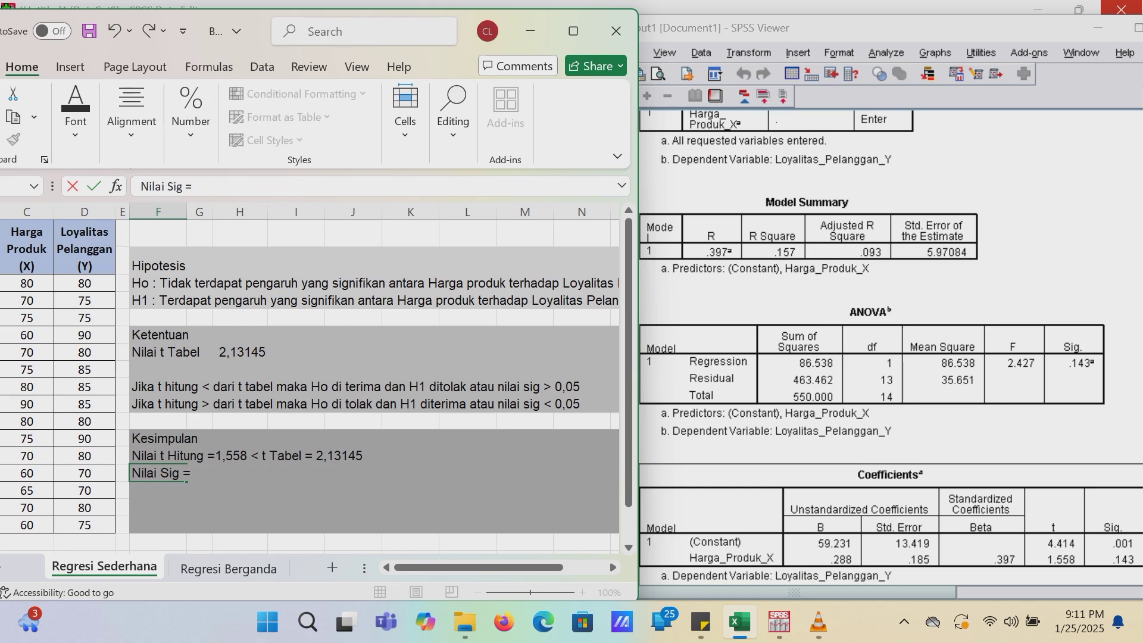
pyautogui.write(' = 0,143 > a =0,05')
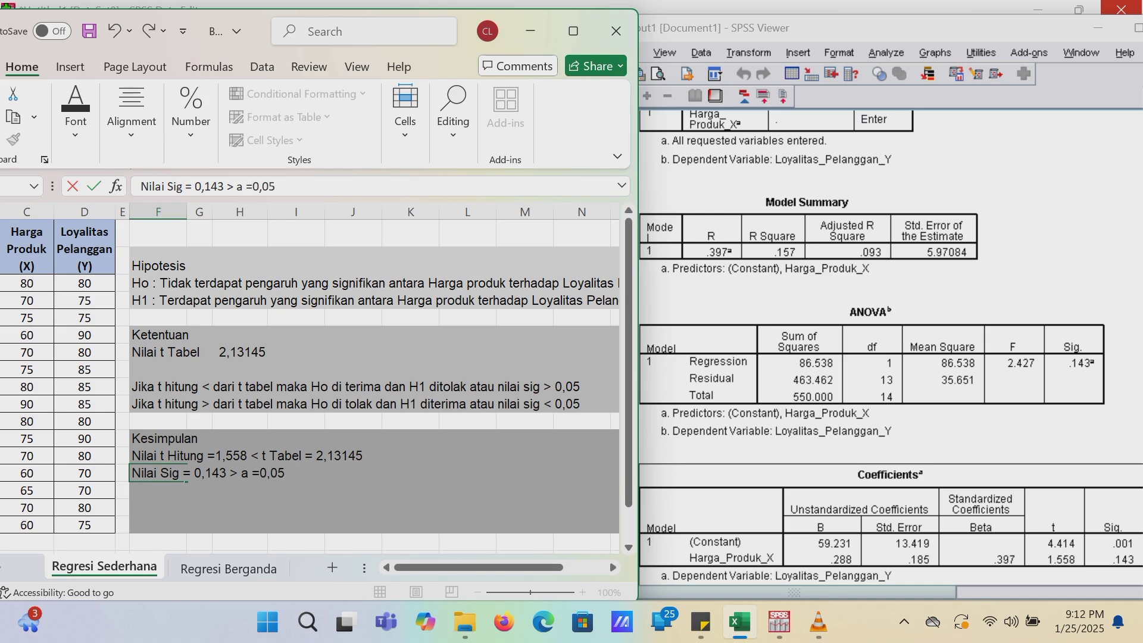
pyautogui.press('Return')
pyautogui.press('Return')
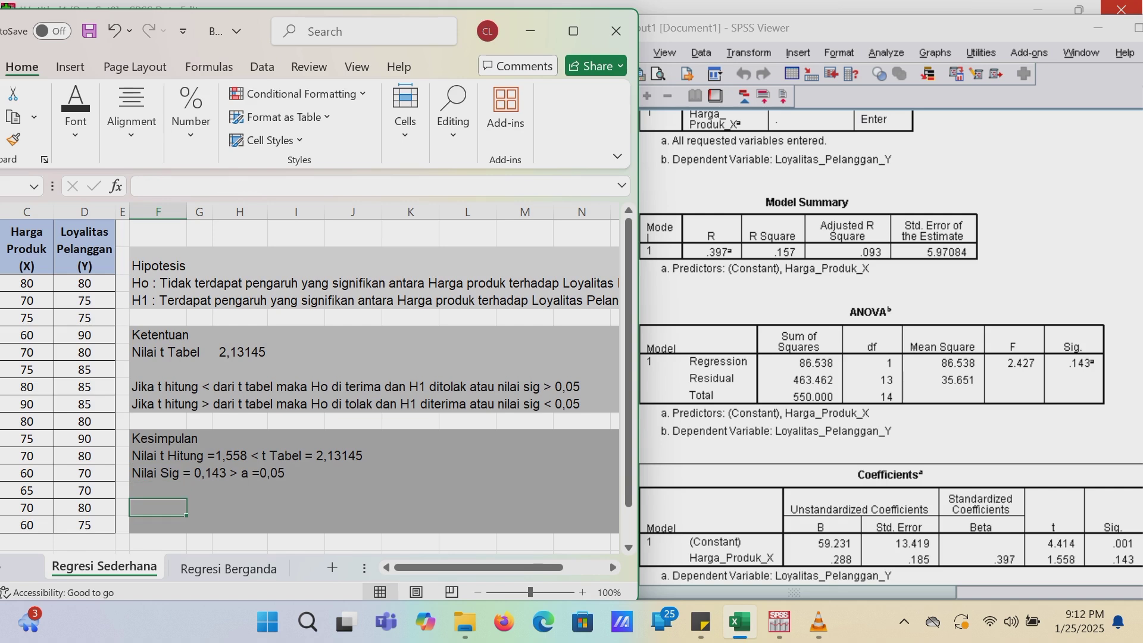
# - Copy the phrase "Ho di terima dan H1 ditolak" from the first decision rule in F9 into F16 of the conclusion block
pyautogui.click(159, 387)
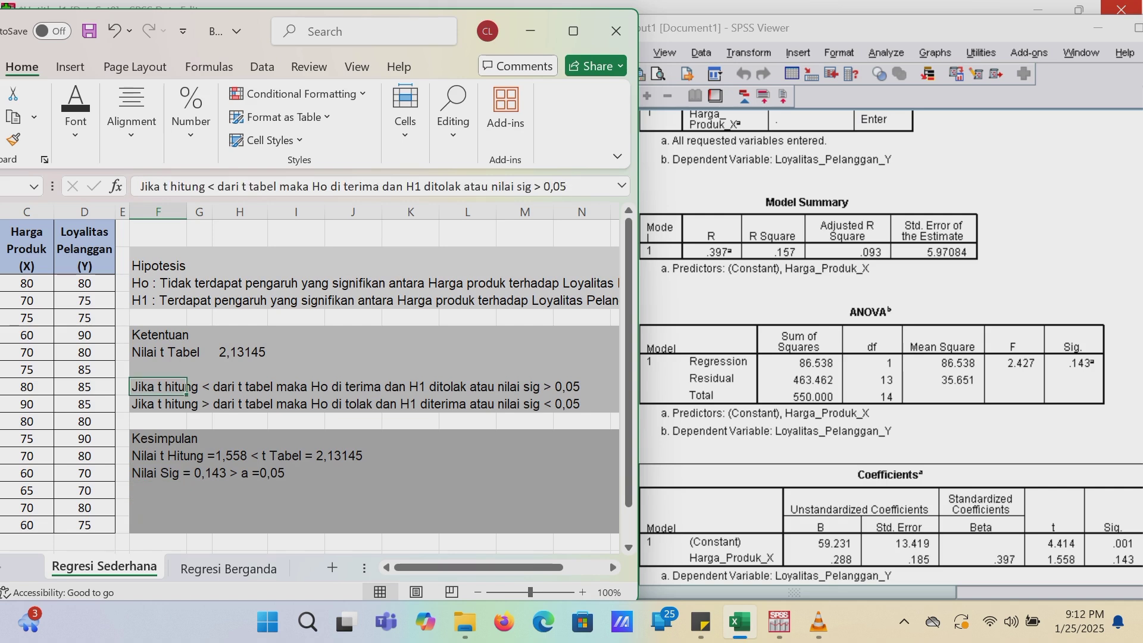
pyautogui.hscroll(3, 310, 369)
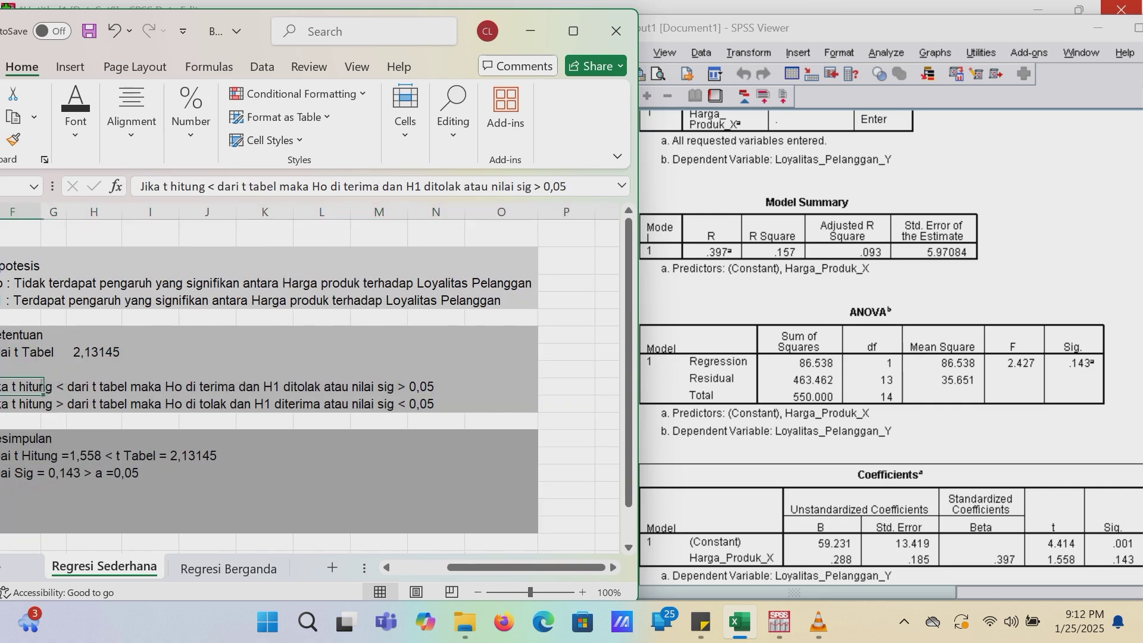
pyautogui.hotkey('shift', 'Left')
pyautogui.hotkey('shift', 'Left')
pyautogui.hotkey('shift', 'Left')
pyautogui.click(128, 507)
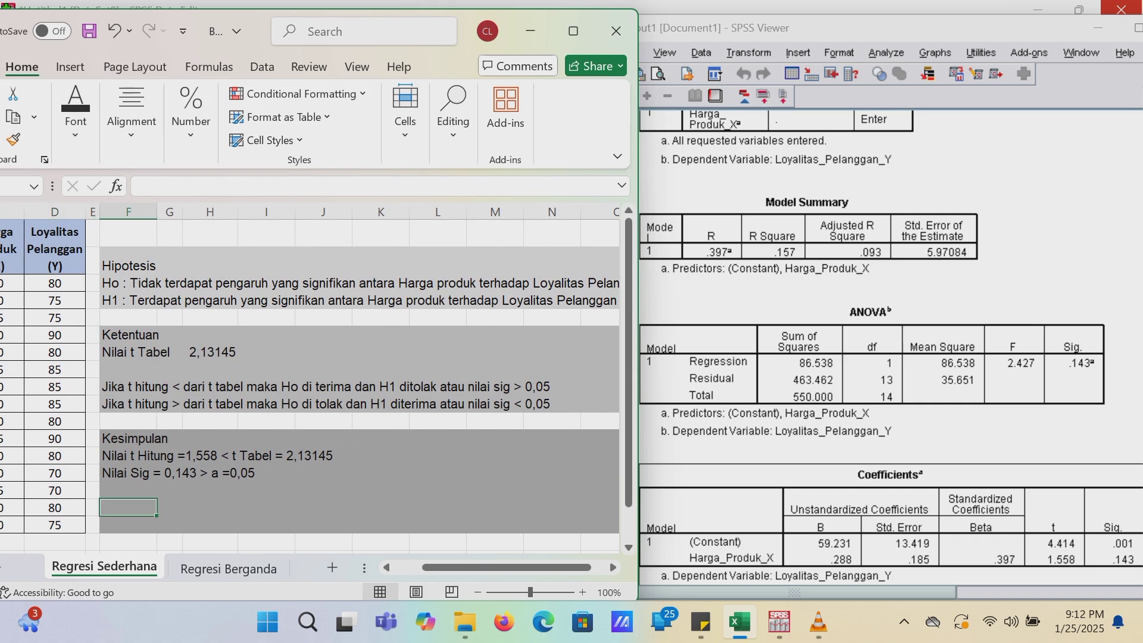
pyautogui.click(128, 386)
pyautogui.moveTo(312, 186); pyautogui.dragTo(462, 186)
pyautogui.hotkey('ctrl', 'c')
pyautogui.click(128, 507)
pyautogui.hotkey('ctrl', 'v')
pyautogui.press('Return')
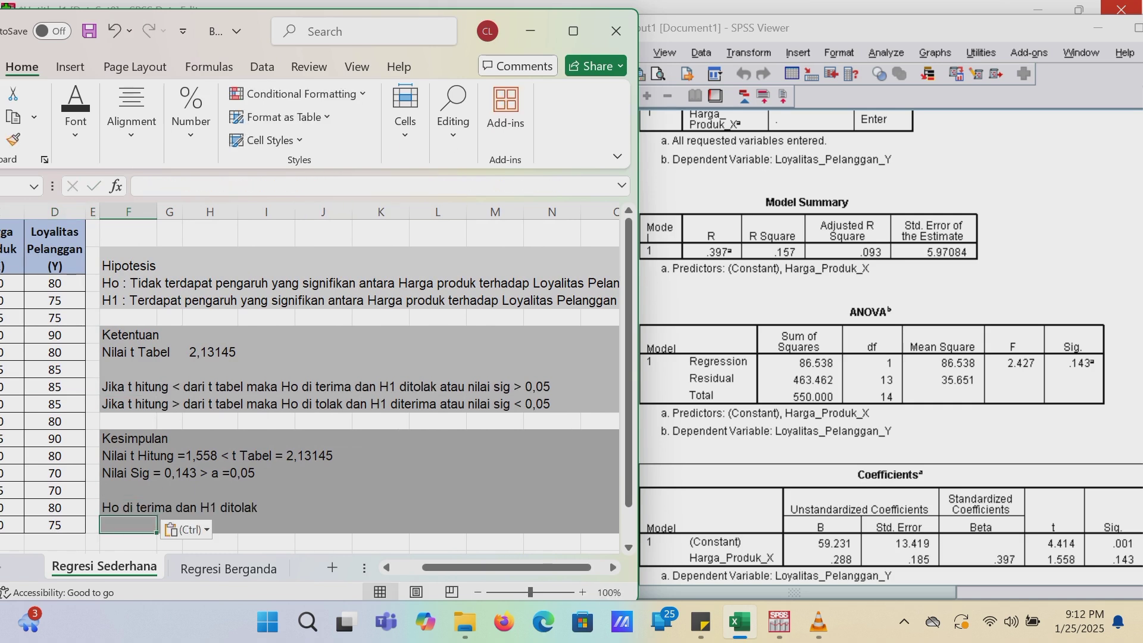
# - Copy the Ho hypothesis statement from F3 into F17 under the conclusion and maximize the workbook window
pyautogui.click(128, 283)
pyautogui.hotkey('ctrl', 'c')
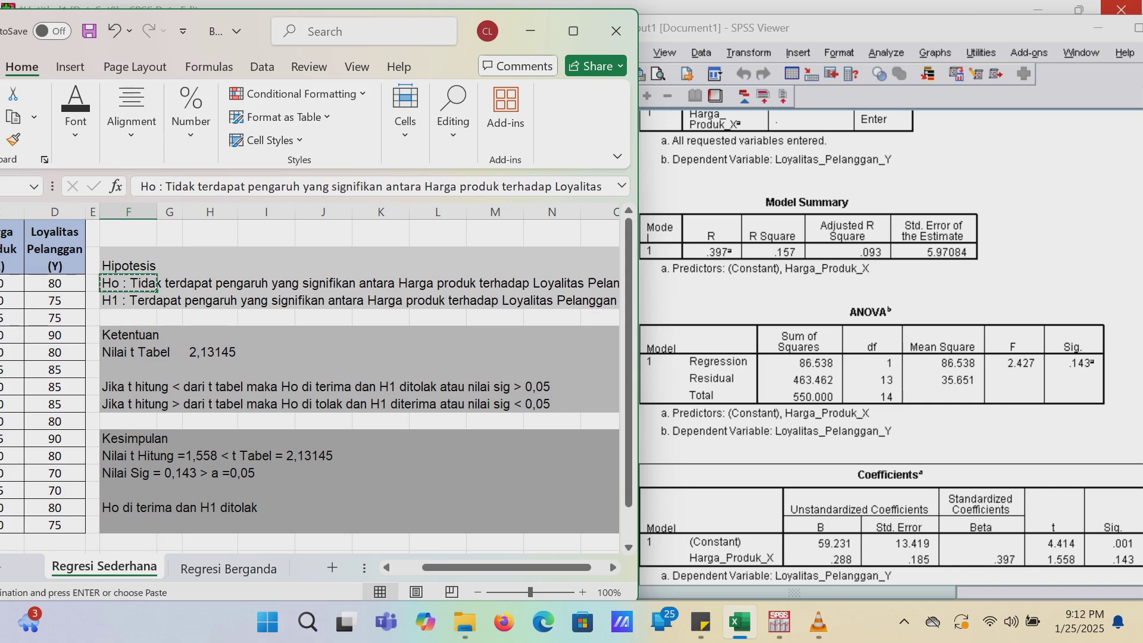
pyautogui.click(129, 525)
pyautogui.hotkey('ctrl', 'v')
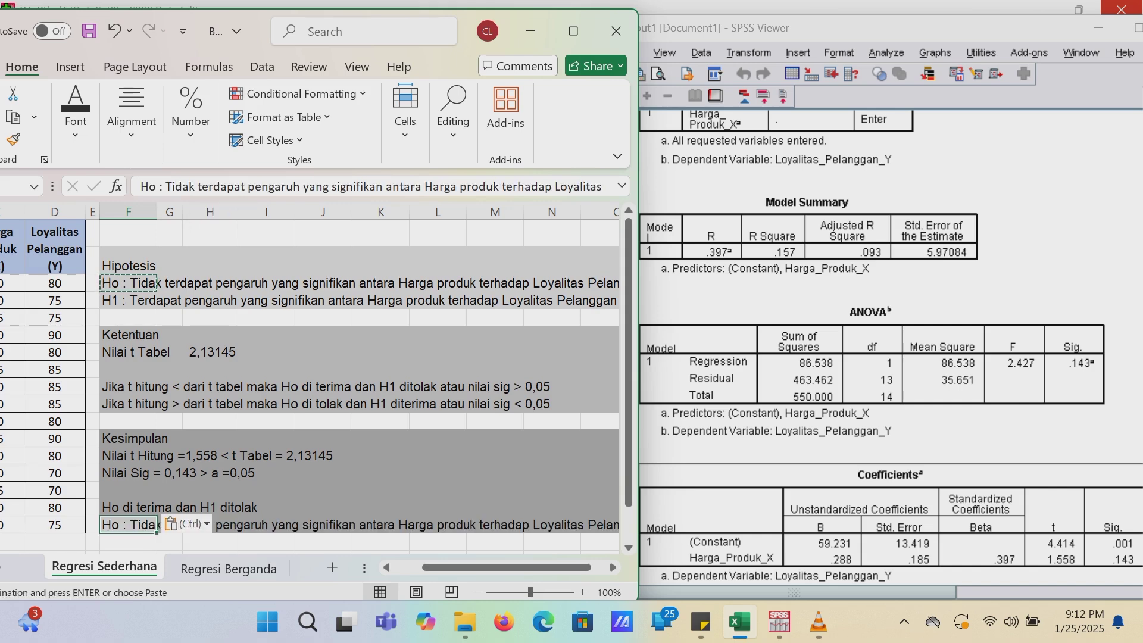
pyautogui.click(573, 31)
pyautogui.moveTo(845, 565); pyautogui.dragTo(800, 565)
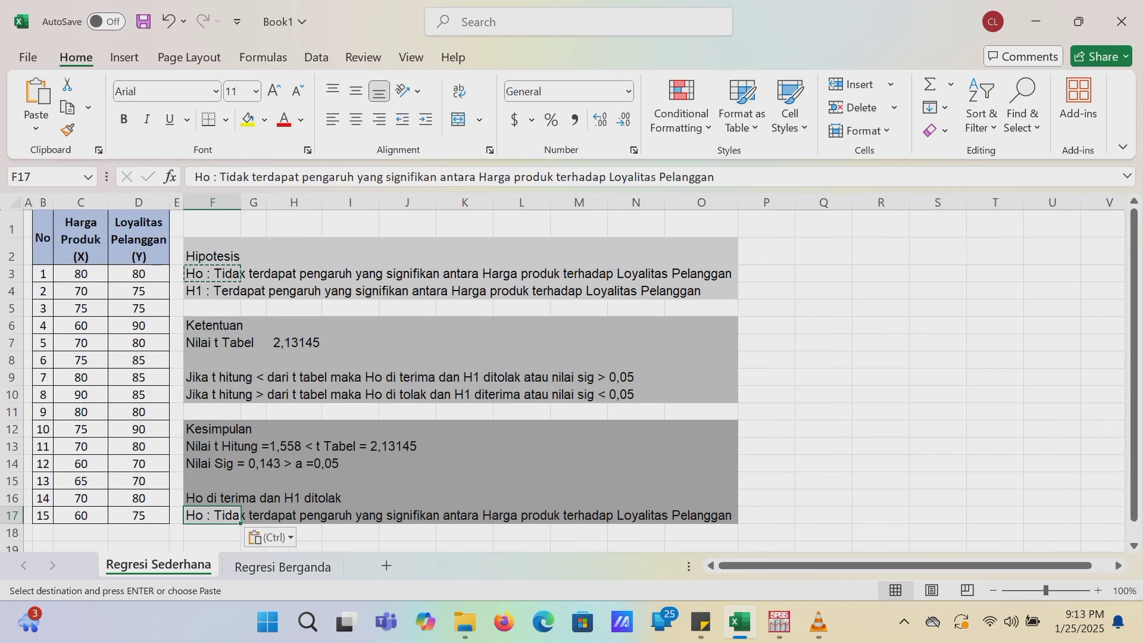
# - Make the words "Tidak" and "Harga produk terhadap Loyalitas Pelanggan" in the conclusion cell F17 bold and red
pyautogui.click(81, 239)
pyautogui.click(139, 238)
pyautogui.click(211, 515)
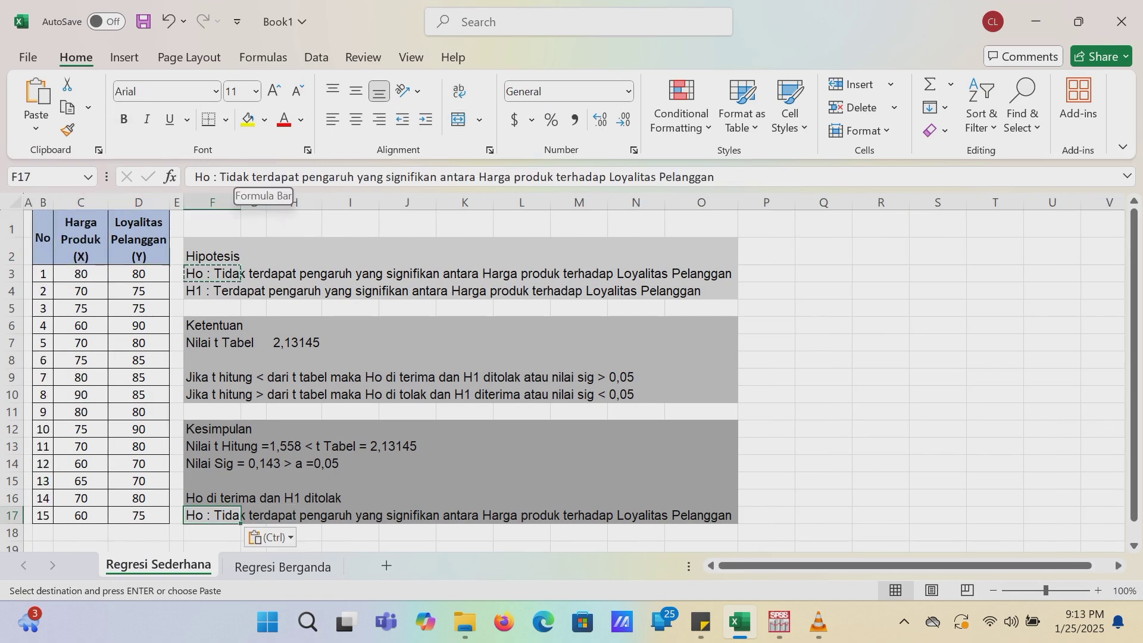
pyautogui.doubleClick(234, 176)
pyautogui.hotkey('ctrl', 'b')
pyautogui.click(283, 120)
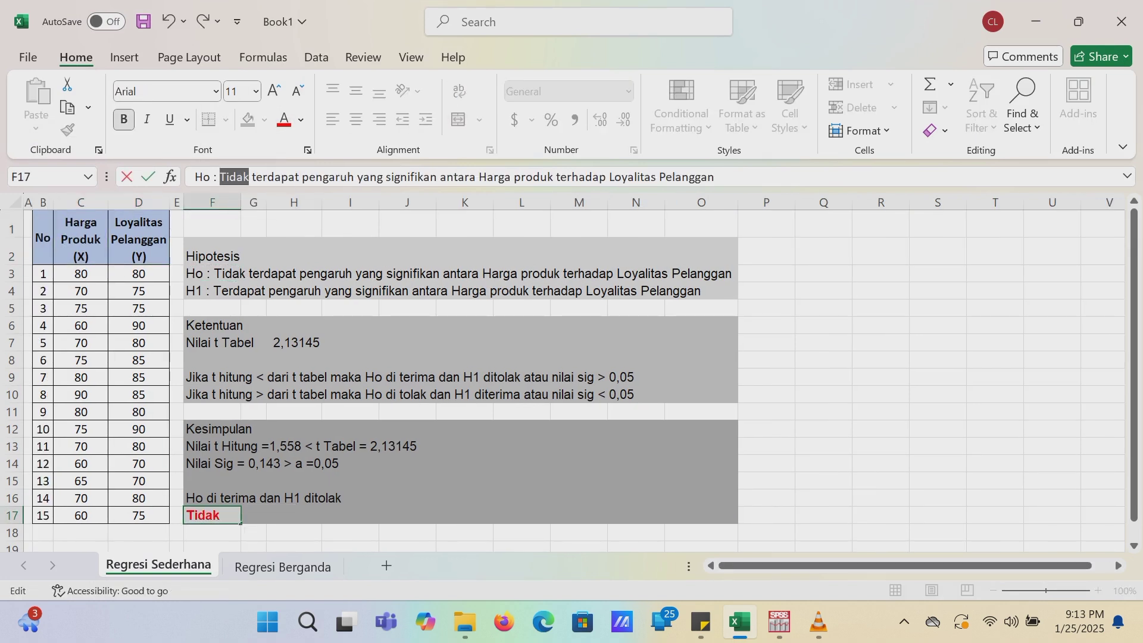
pyautogui.moveTo(480, 177); pyautogui.dragTo(714, 177)
pyautogui.hotkey('ctrl', 'b')
pyautogui.click(284, 120)
pyautogui.click(407, 429)
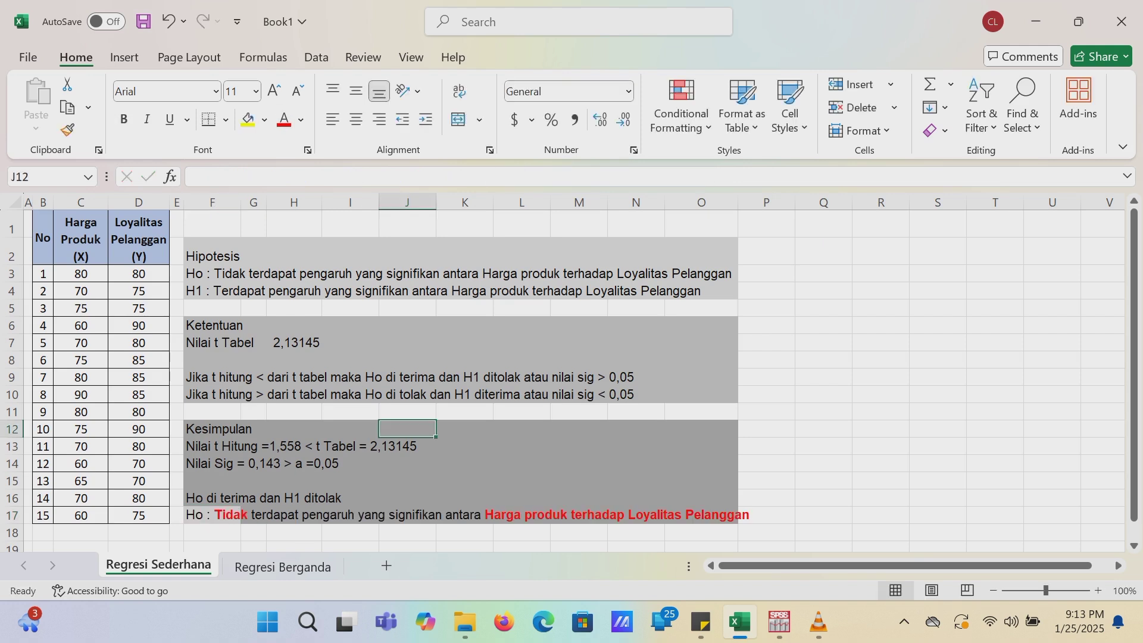
# - Fill cell F17 with the darker gray used for the rest of the Kesimpulan block
pyautogui.click(211, 515)
pyautogui.click(264, 120)
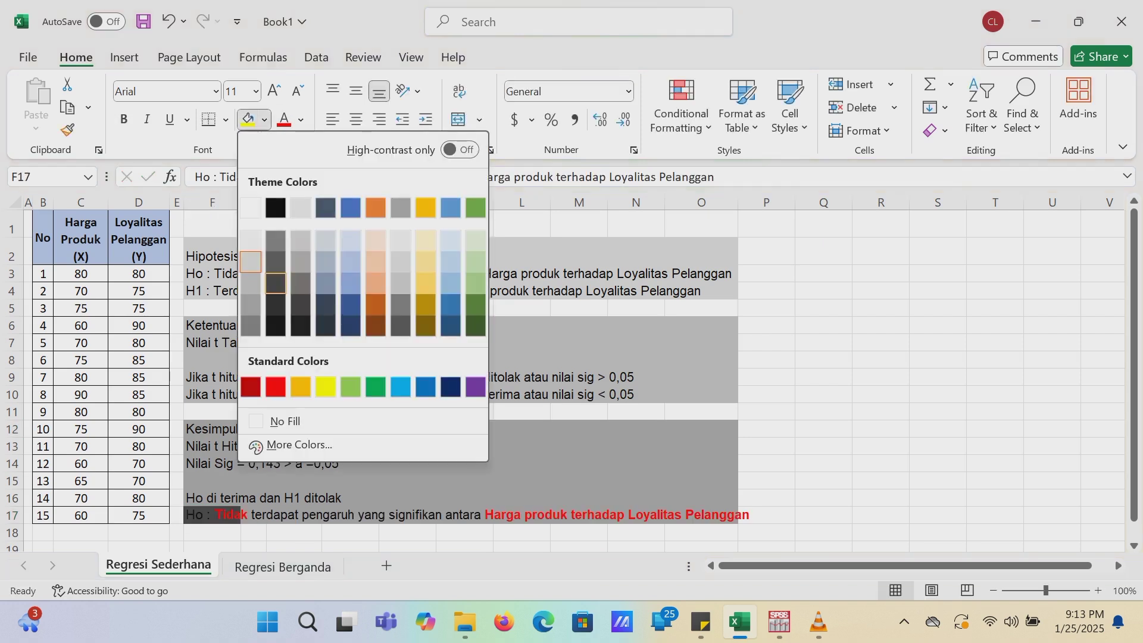
pyautogui.click(251, 304)
pyautogui.click(578, 447)
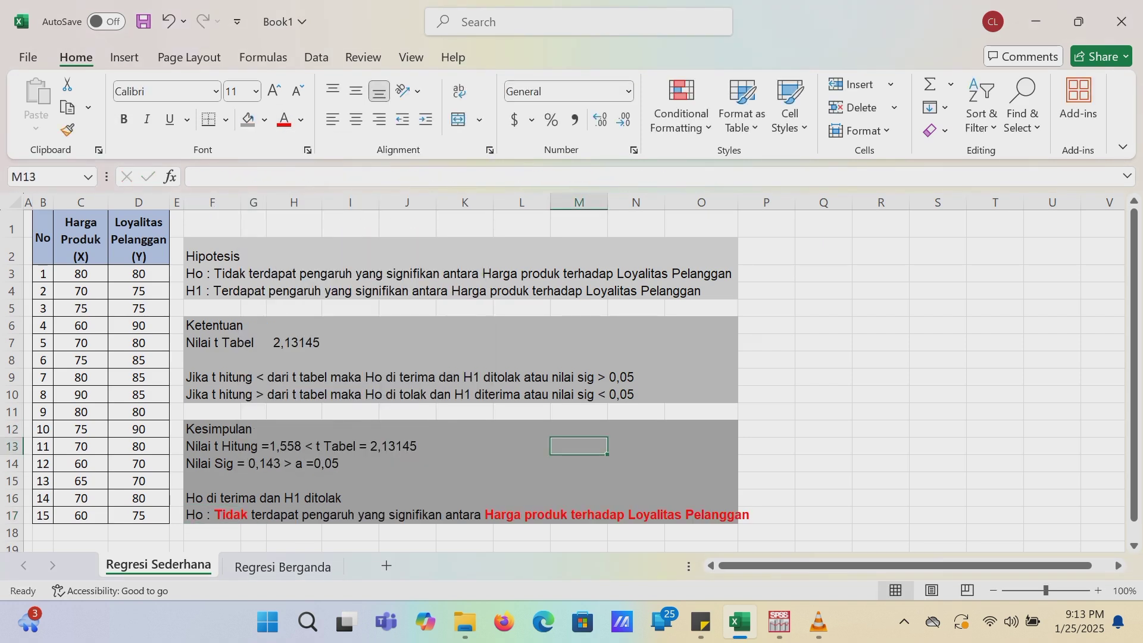
pyautogui.moveTo(212, 515); pyautogui.dragTo(701, 514)
# - Switch to the Regresi Berganda sheet and look over the Harga Produk, Kualitas Produk and Loyalitas Pelanggan data columns
pyautogui.hotkey('ctrl', 'pagedown')
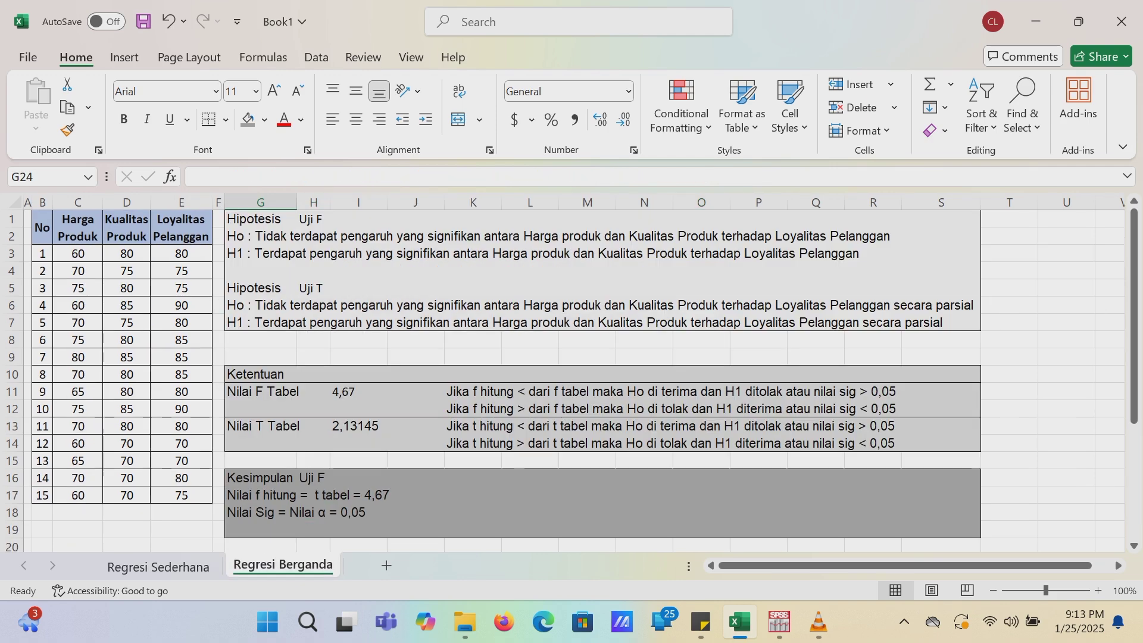
pyautogui.moveTo(78, 227); pyautogui.dragTo(78, 496)
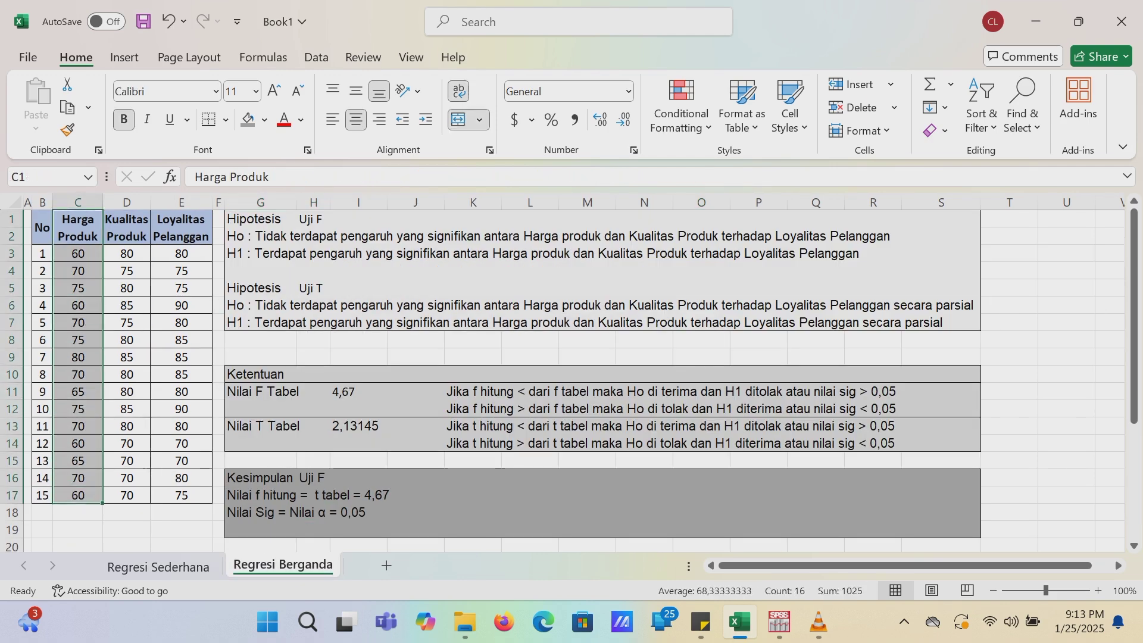
pyautogui.click(158, 565)
pyautogui.hotkey('ctrl', 'pagedown')
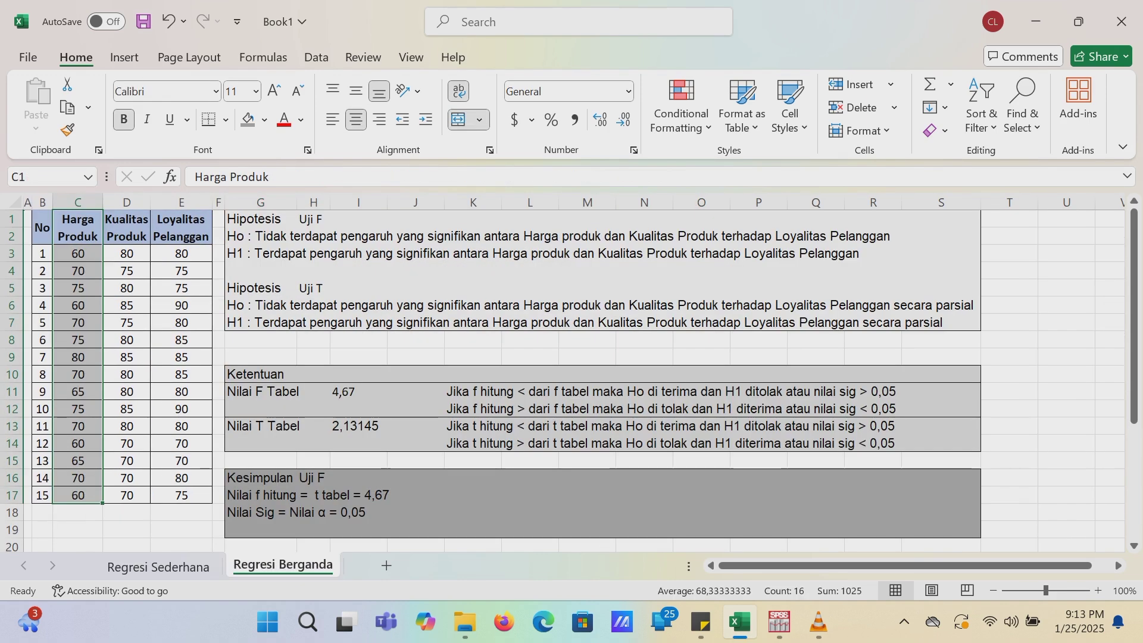
pyautogui.click(126, 227)
pyautogui.click(181, 227)
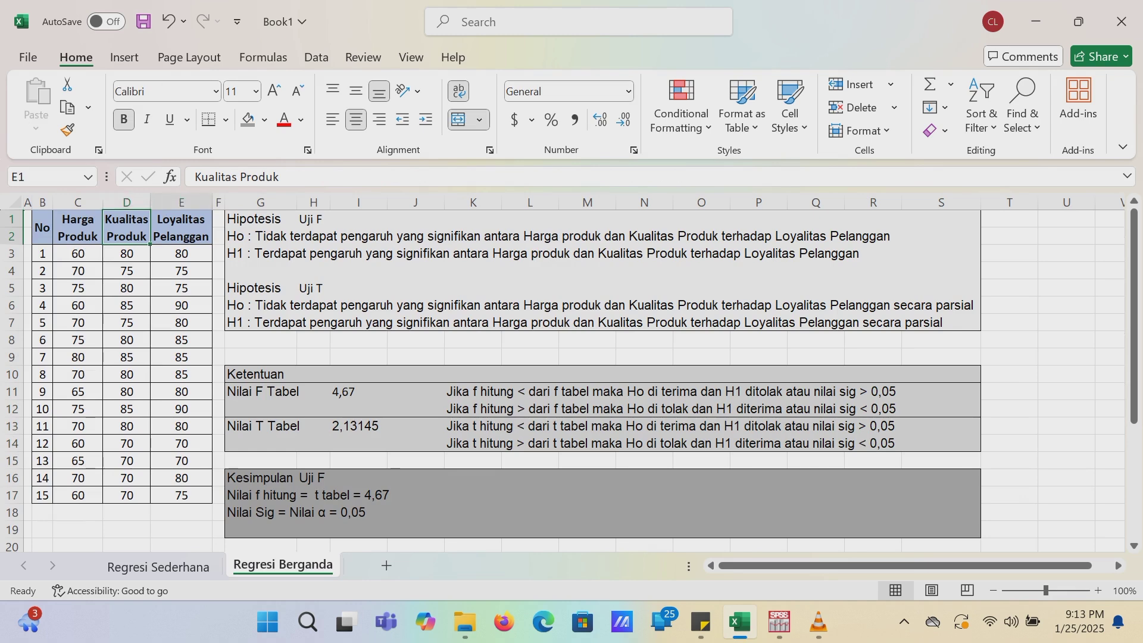
pyautogui.moveTo(77, 253); pyautogui.dragTo(185, 497)
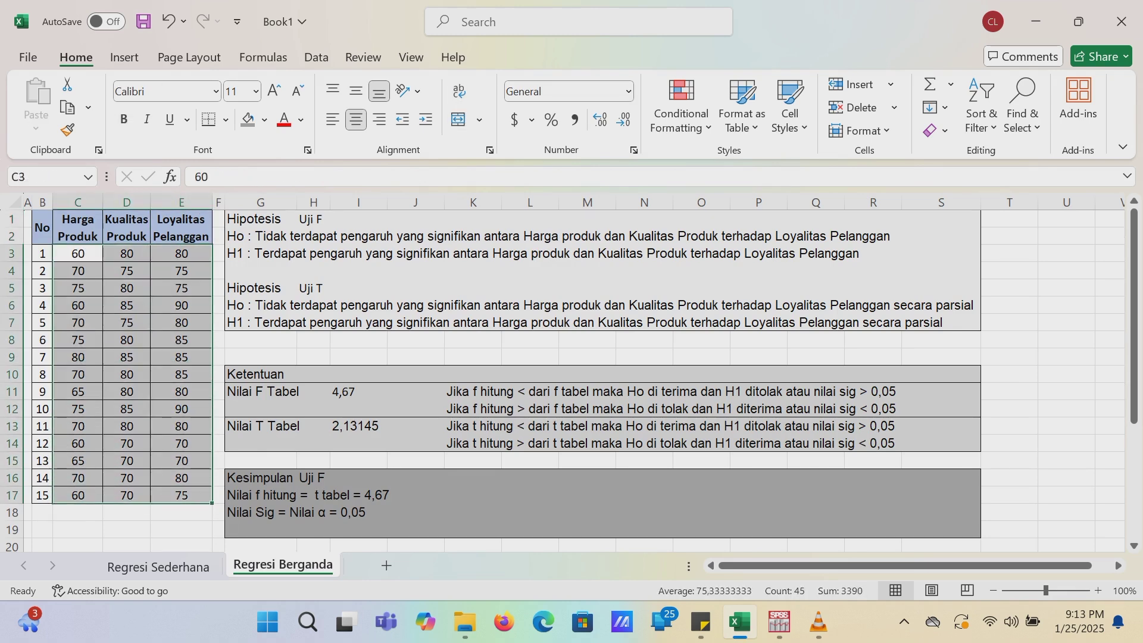
# - Add "(X1)" to the end of the Harga Produk column heading
pyautogui.click(77, 228)
pyautogui.click(286, 177)
pyautogui.write('<')
pyautogui.press('BackSpace')
pyautogui.write('(X1)')
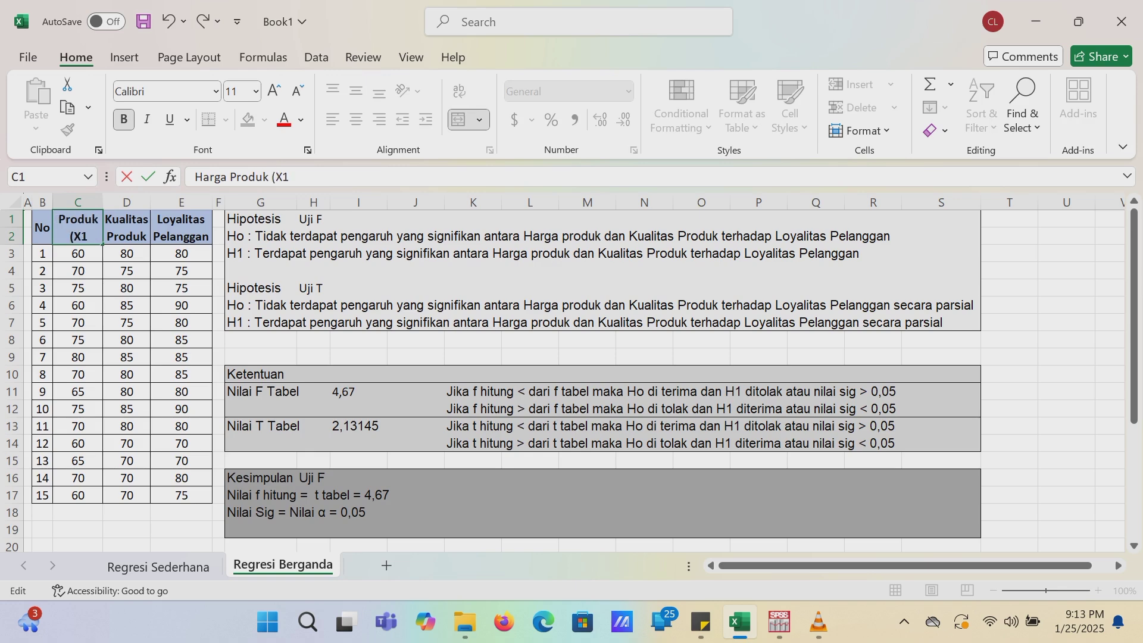
pyautogui.press('Return')
# - Add "(X2)" to the Kualitas Produk heading and "(Y)" to the Loyalitas Pelanggan heading
pyautogui.click(126, 227)
pyautogui.click(321, 177)
pyautogui.write('(X2)')
pyautogui.press('Return')
pyautogui.click(181, 227)
pyautogui.click(345, 177)
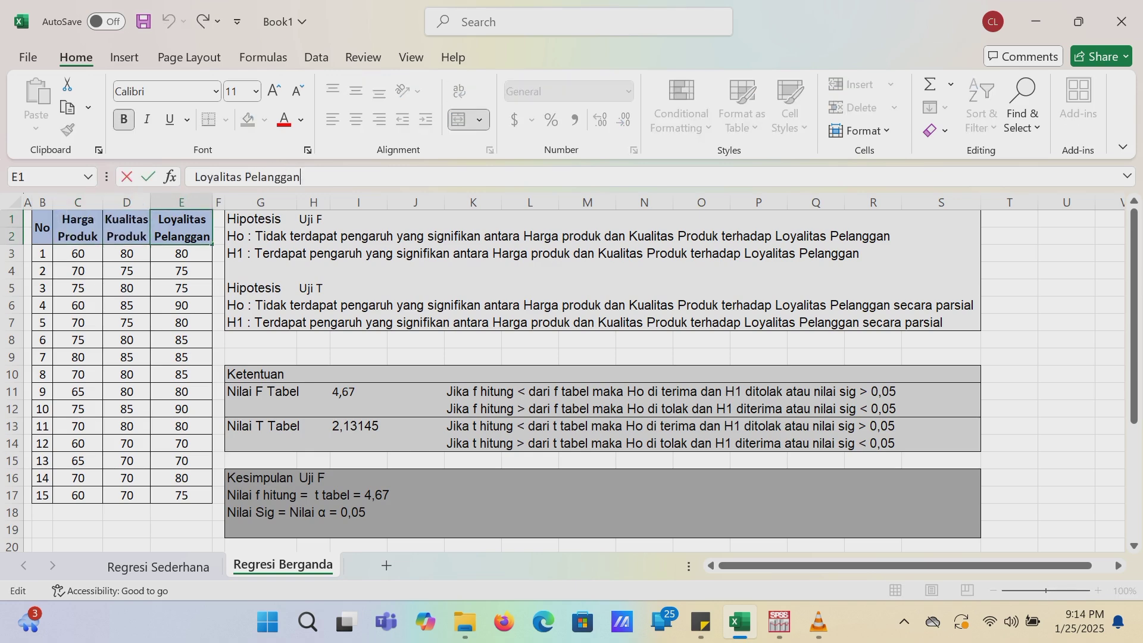
pyautogui.write('(Y)')
pyautogui.press('Return')
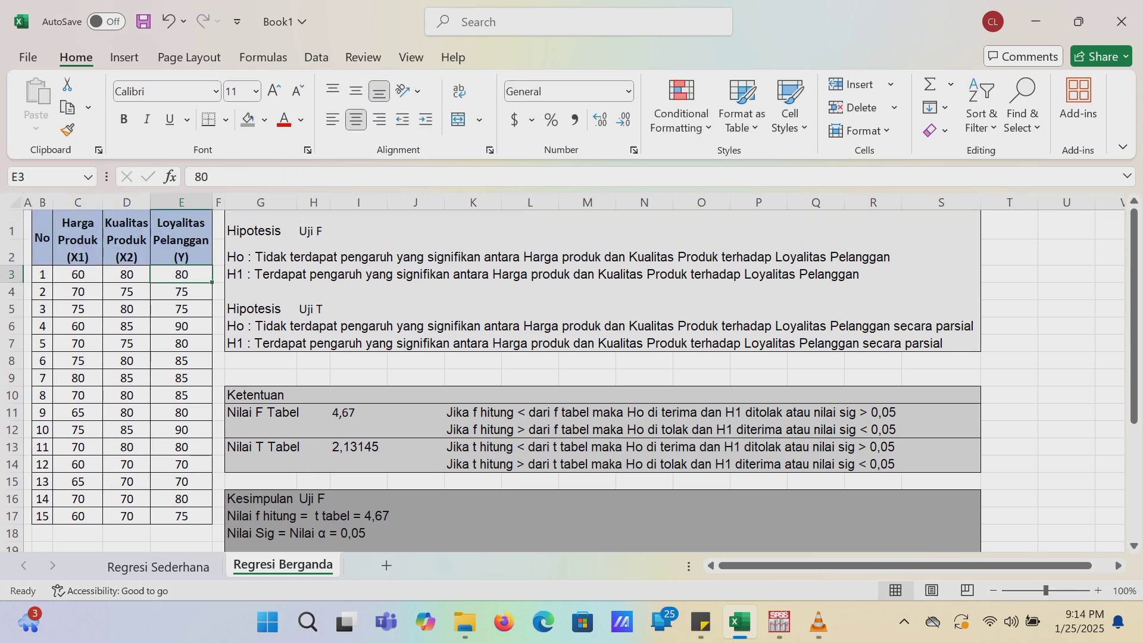
# - Widen columns C, D and E so that each data heading fits on two lines
pyautogui.moveTo(103, 203); pyautogui.dragTo(160, 202)
pyautogui.hotkey('ctrl', 'z')
pyautogui.moveTo(102, 202); pyautogui.dragTo(112, 203)
pyautogui.moveTo(160, 202); pyautogui.dragTo(270, 203)
pyautogui.moveTo(112, 203); pyautogui.dragTo(125, 202)
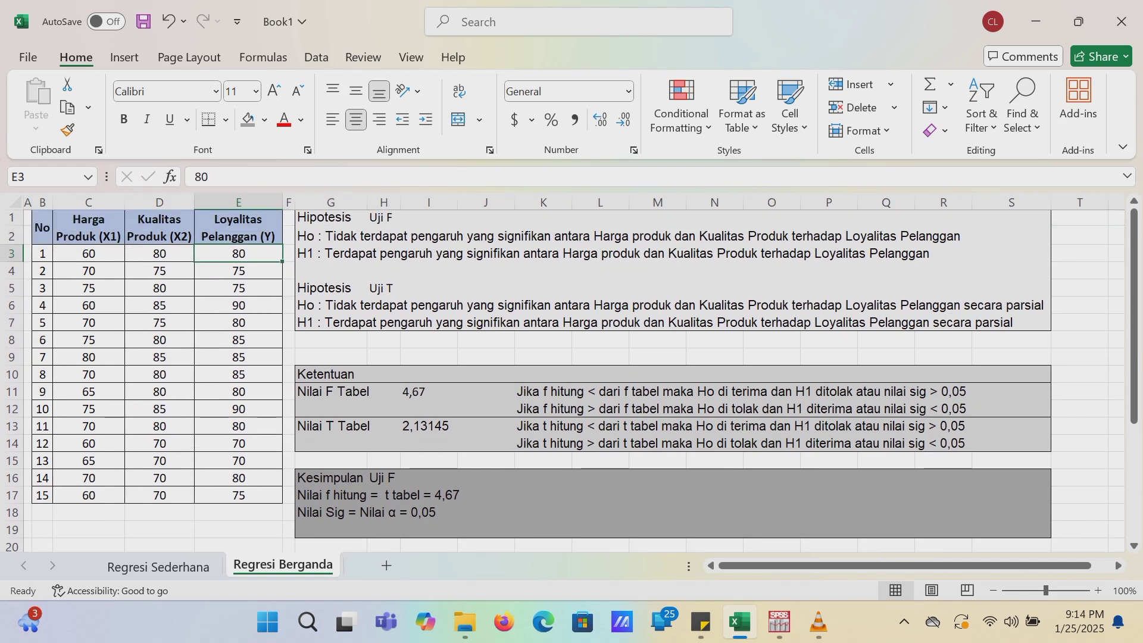
pyautogui.click(89, 203)
pyautogui.click(238, 202)
# - Bold the words "secara parsial" in the Ho hypothesis of Uji T in G6
pyautogui.moveTo(331, 218); pyautogui.dragTo(1011, 253)
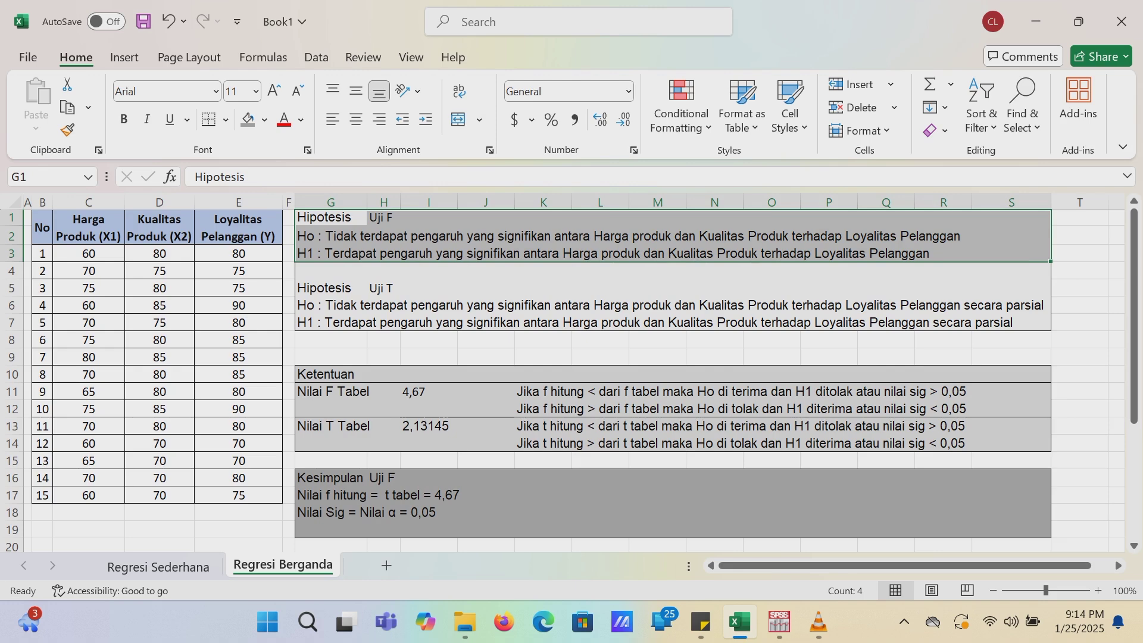
pyautogui.moveTo(330, 288); pyautogui.dragTo(1010, 322)
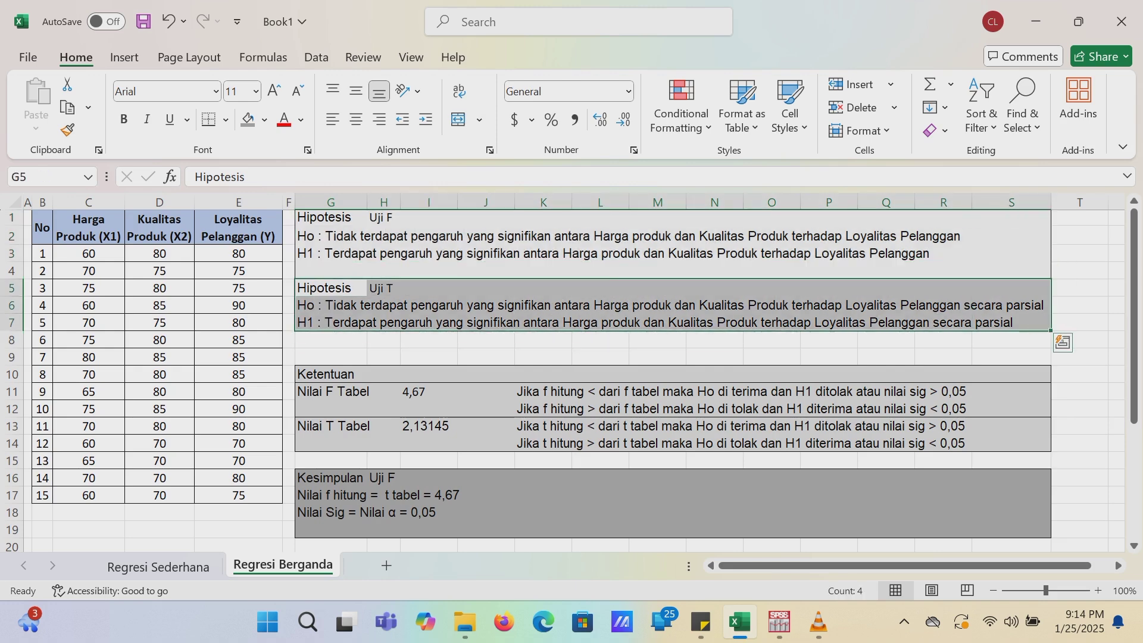
pyautogui.click(1010, 305)
pyautogui.click(357, 306)
pyautogui.moveTo(828, 177); pyautogui.dragTo(906, 177)
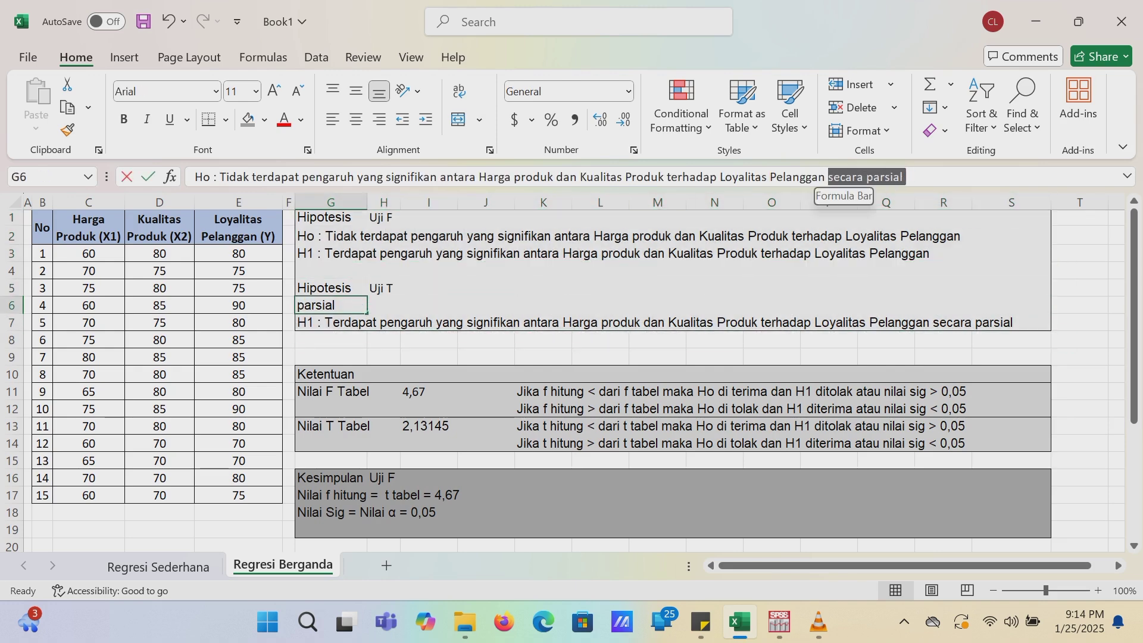
pyautogui.hotkey('ctrl', 'b')
pyautogui.press('Return')
# - Make the words "secara parsial" in the H1 hypothesis of Uji T in G7 bold and red
pyautogui.moveTo(798, 177); pyautogui.dragTo(872, 177)
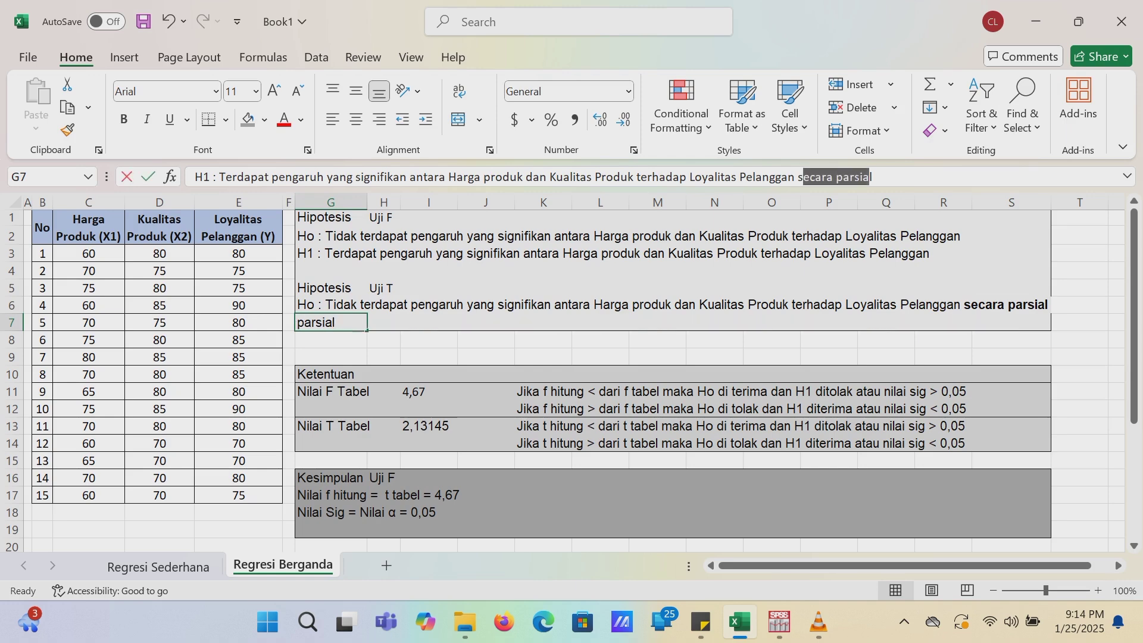
pyautogui.click(124, 119)
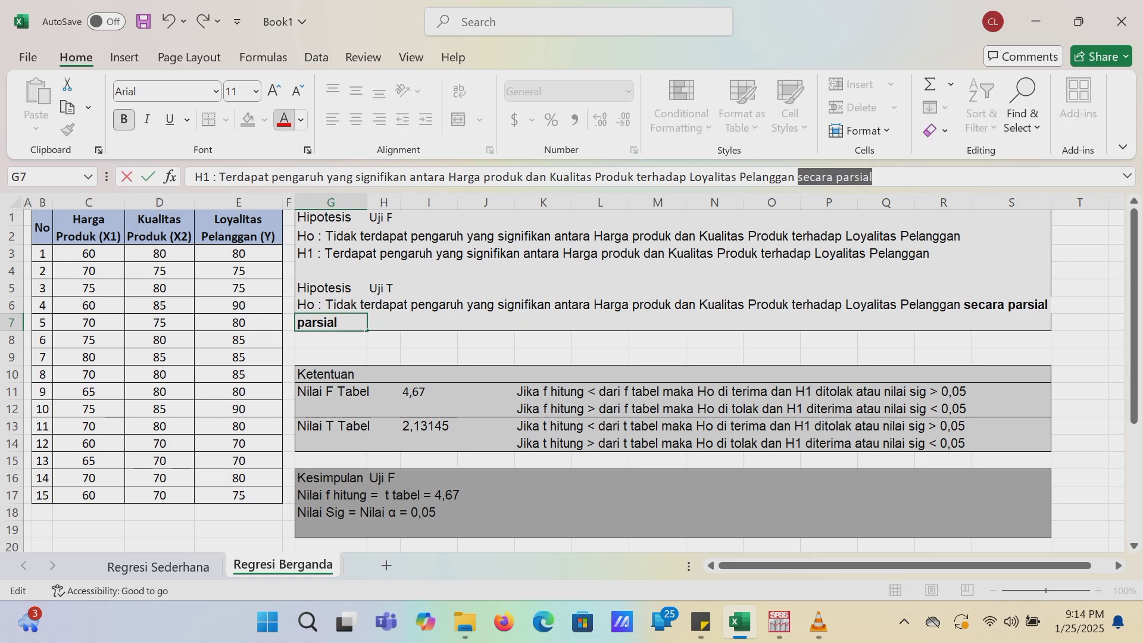
pyautogui.click(285, 119)
# - Color the words "secara parsial" in the Ho hypothesis in G6 red
pyautogui.click(365, 306)
pyautogui.moveTo(827, 177); pyautogui.dragTo(906, 177)
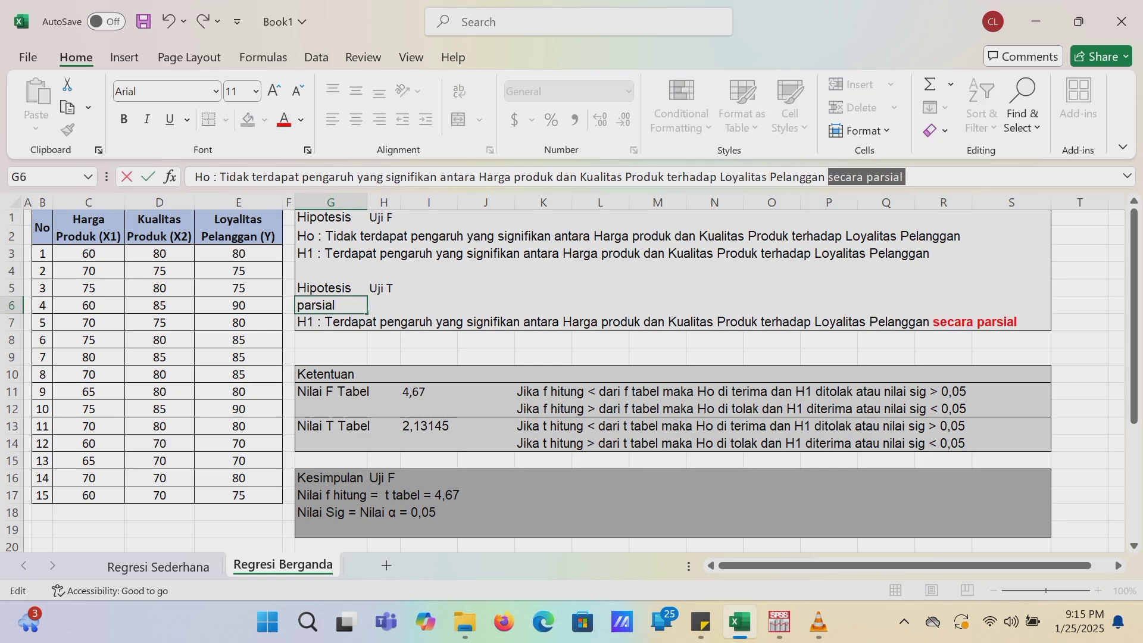
pyautogui.click(285, 120)
pyautogui.press('Return')
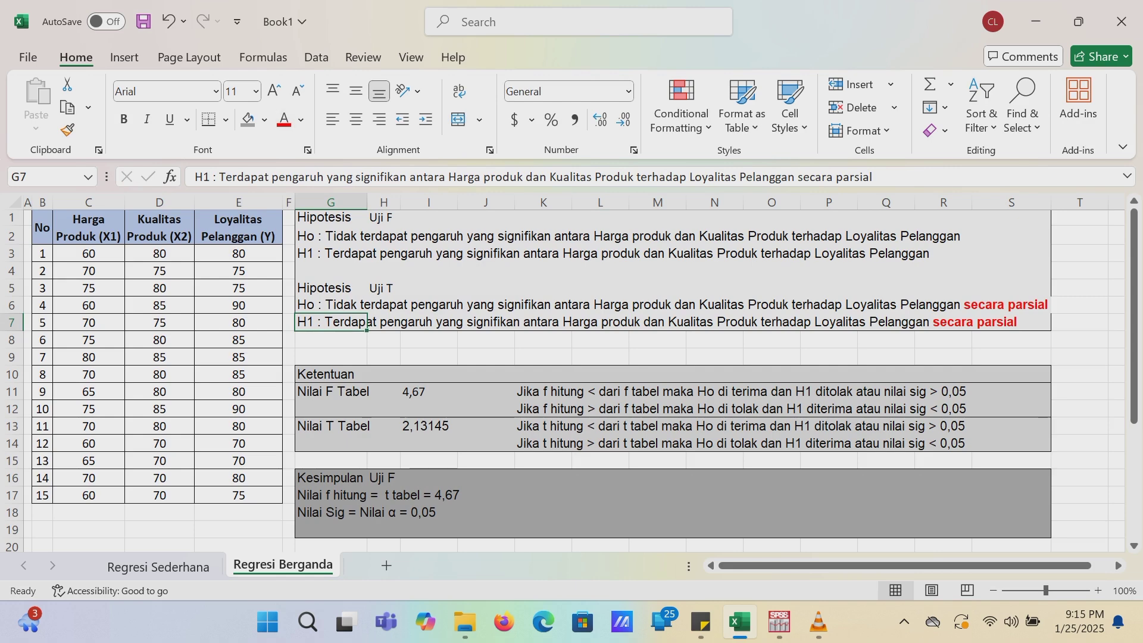
# - Copy the data range C3:E17 and paste it into the SPSS Data Editor starting at row 1 of the fourth column
pyautogui.moveTo(332, 375); pyautogui.dragTo(1009, 409)
pyautogui.moveTo(330, 427); pyautogui.dragTo(1011, 443)
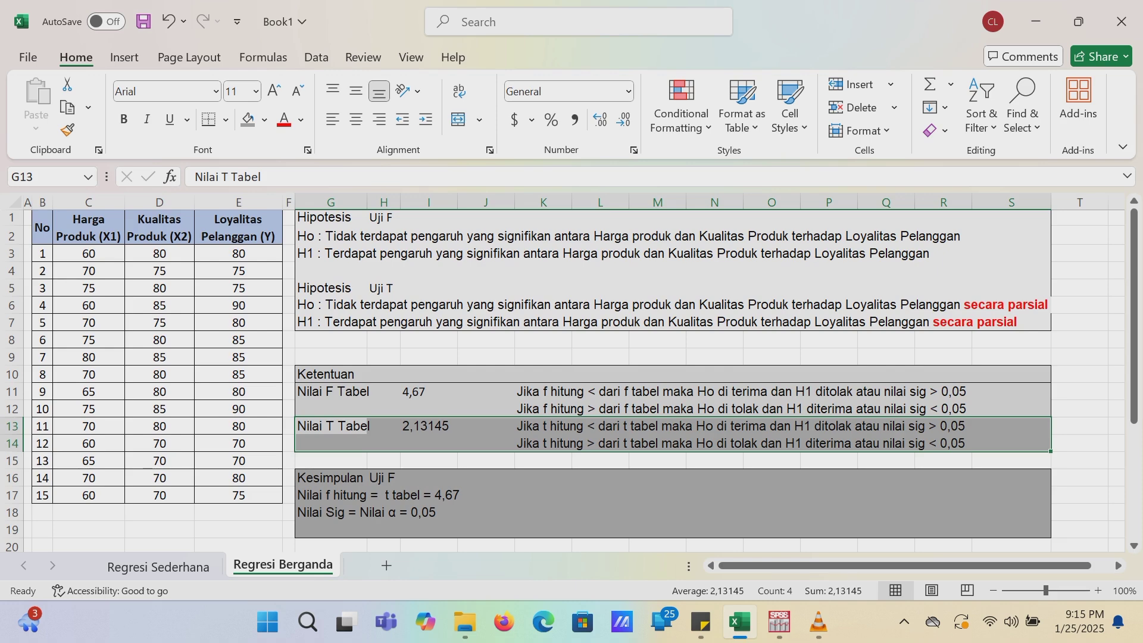
pyautogui.moveTo(88, 253); pyautogui.dragTo(238, 495)
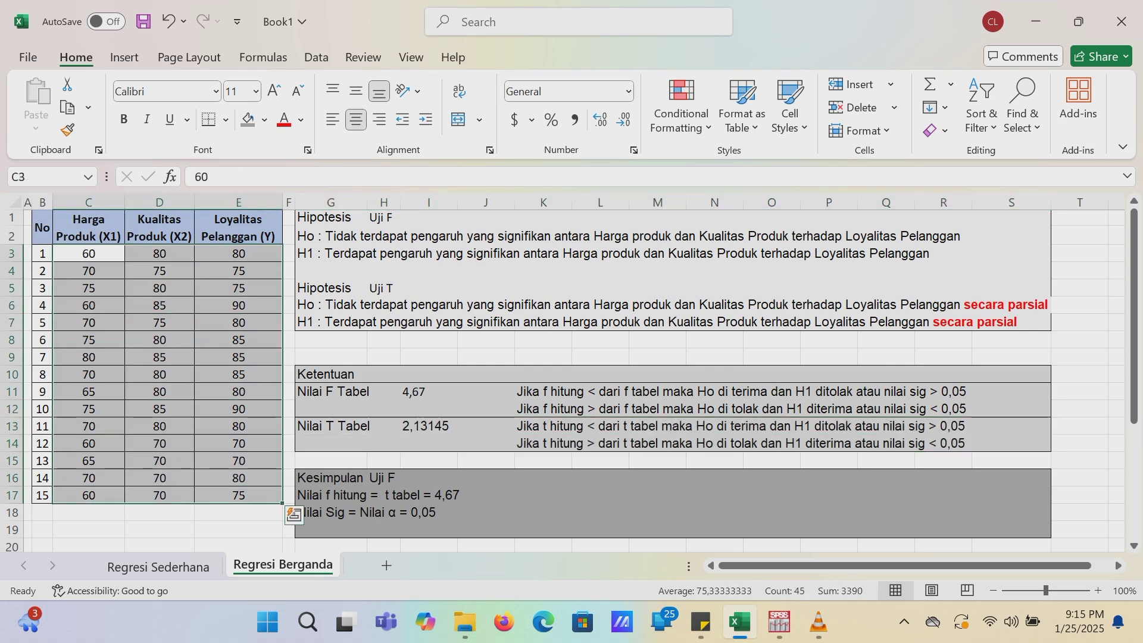
pyautogui.hotkey('ctrl', 'c')
pyautogui.click(779, 621)
pyautogui.click(724, 527)
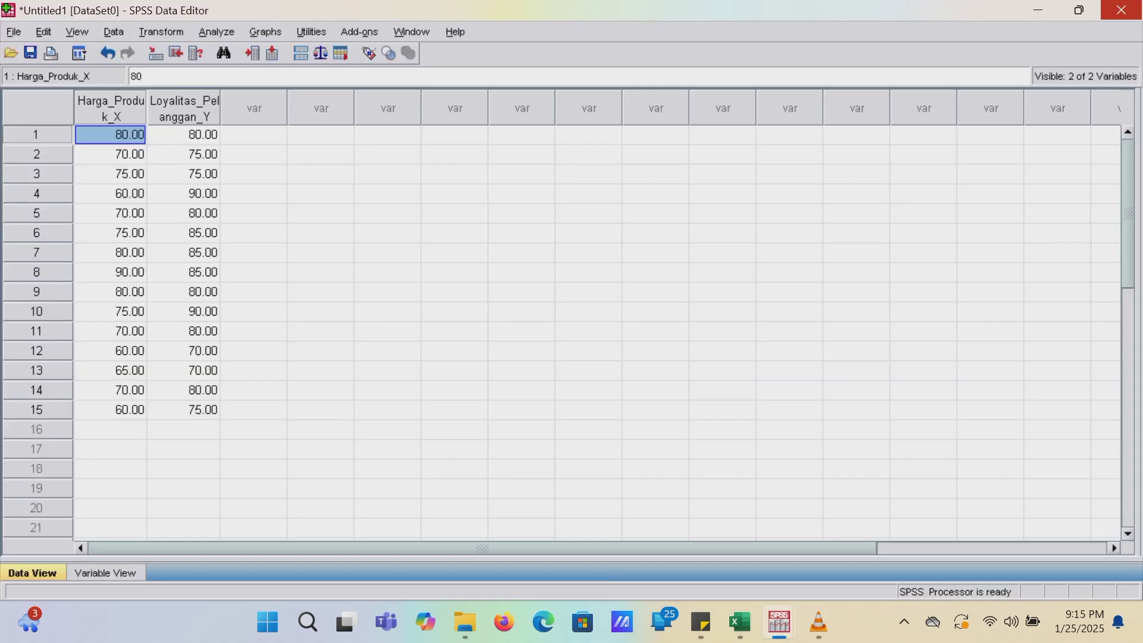
pyautogui.click(320, 135)
pyautogui.hotkey('ctrl', 'v')
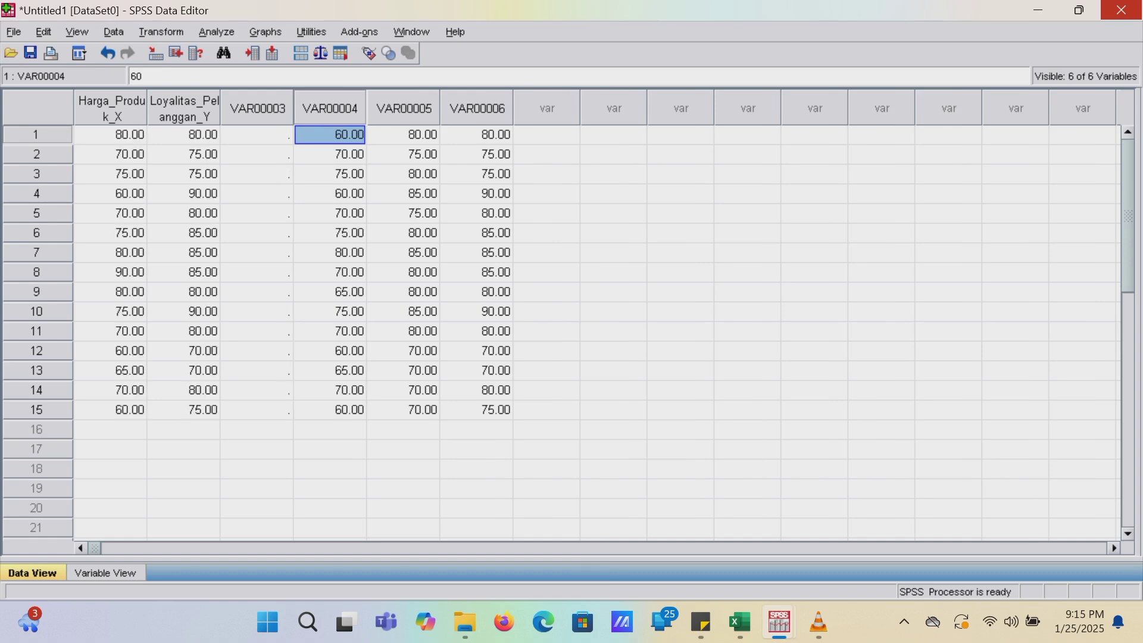
# - Check the column headings in Excel and rename the SPSS variable VAR00004 as HargaProfduk_X1
pyautogui.click(740, 622)
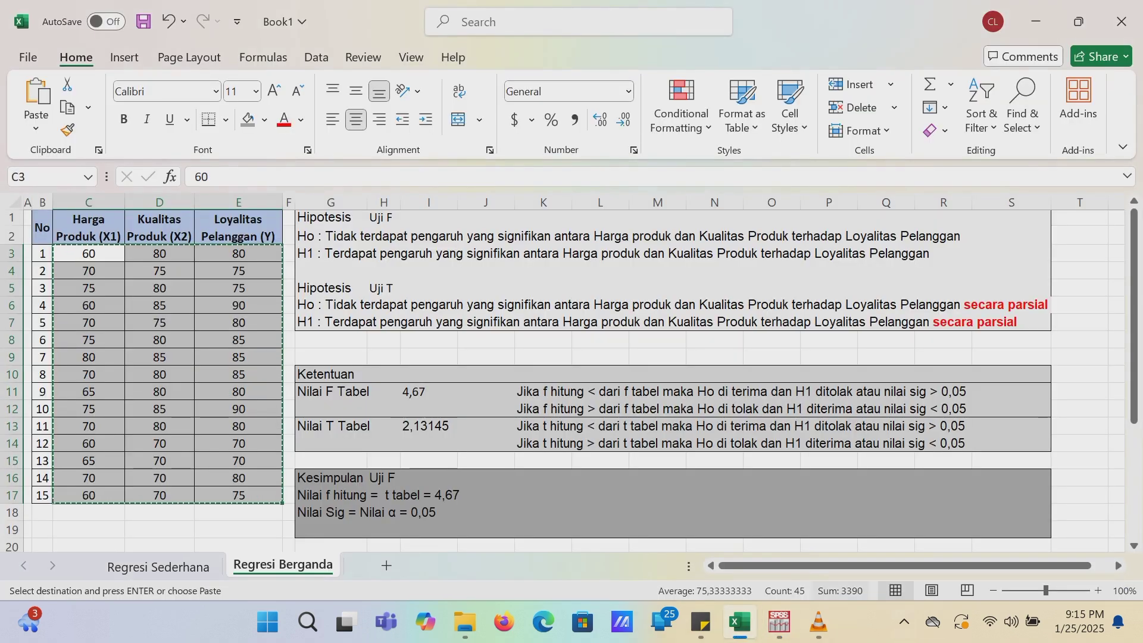
pyautogui.moveTo(779, 622)
pyautogui.click(724, 526)
pyautogui.click(105, 573)
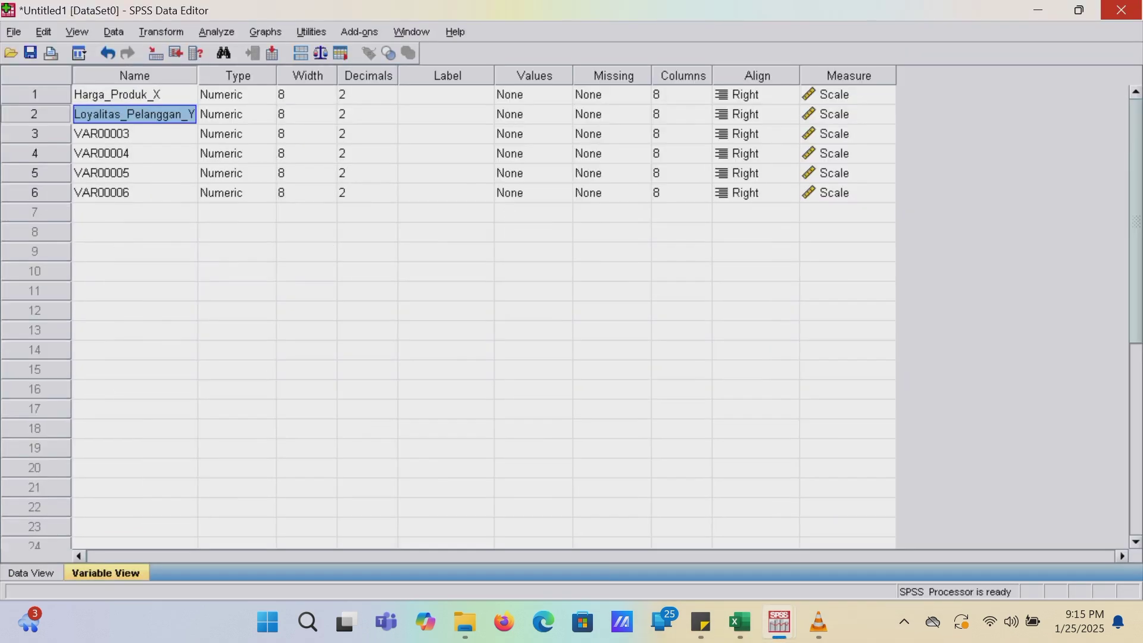
pyautogui.click(135, 153)
pyautogui.write('Harga')
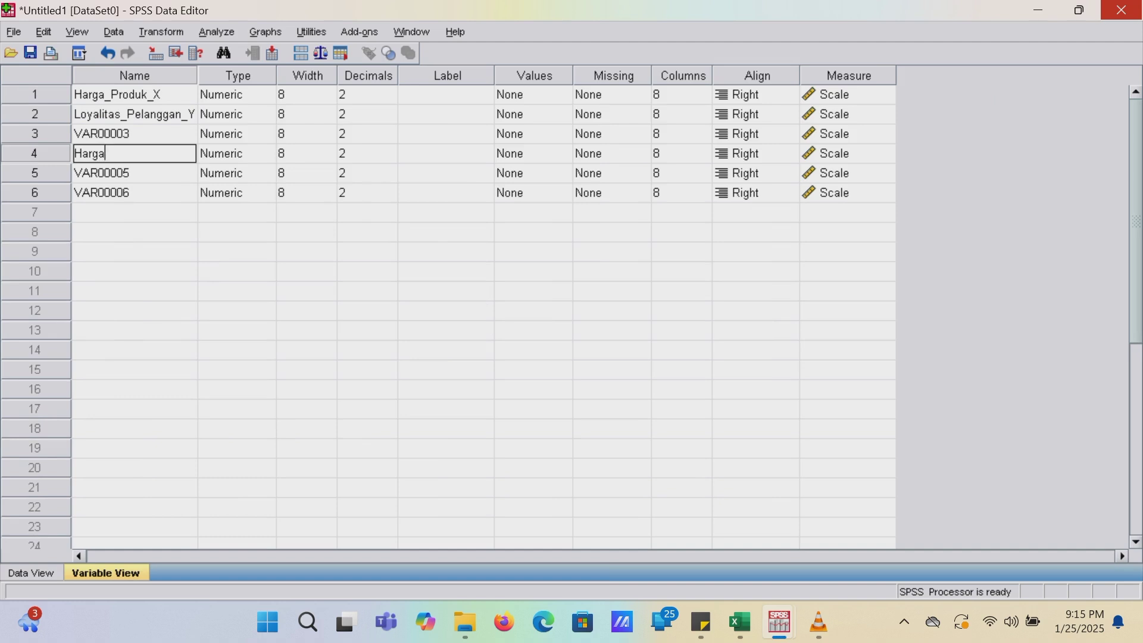
pyautogui.write('Profduk')
pyautogui.press('BackSpace')
pyautogui.press('BackSpace')
pyautogui.press('BackSpace')
pyautogui.write('fduk')
pyautogui.press('Return')
# - Rename the variable VAR00005 as KualitasProduk_X2
pyautogui.write('Kual')
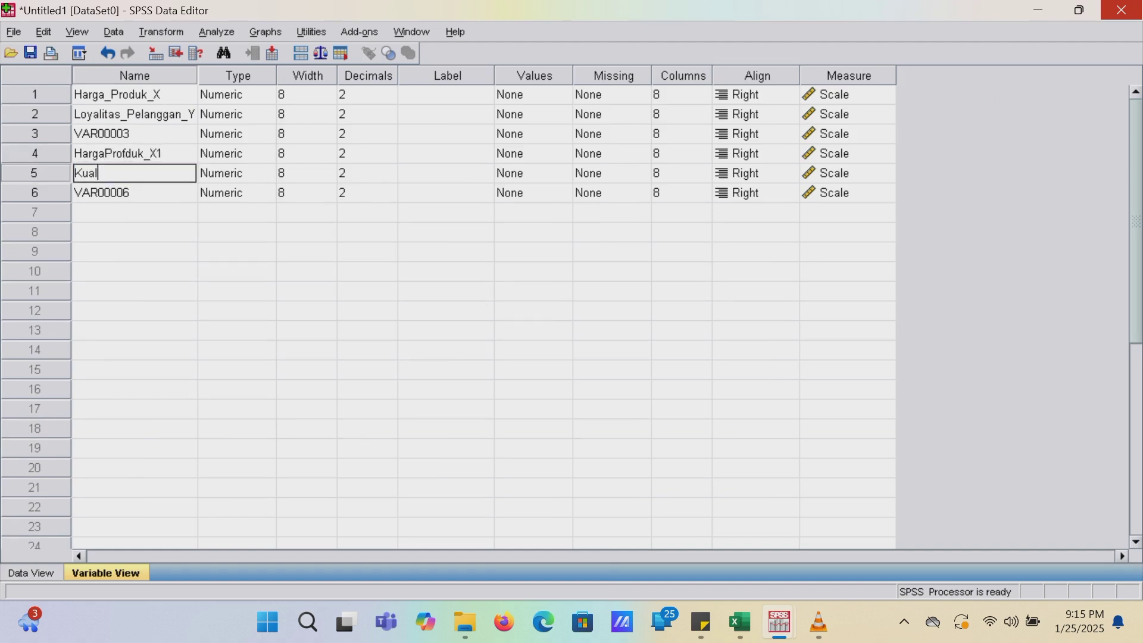
pyautogui.write('itasProduk_X2')
pyautogui.press('Return')
# - Rename the variable VAR00006 as LoyalitasPelanggan_Y
pyautogui.write('Loyalias')
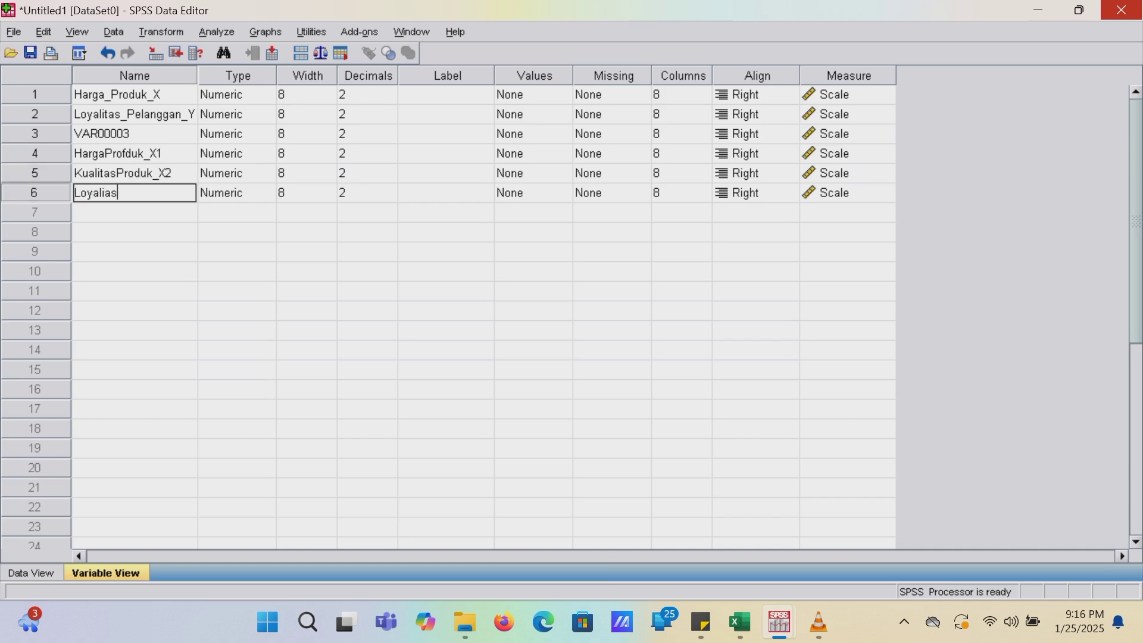
pyautogui.press('BackSpace')
pyautogui.press('BackSpace')
pyautogui.write('tas_P')
pyautogui.write('n')
pyautogui.press('BackSpace')
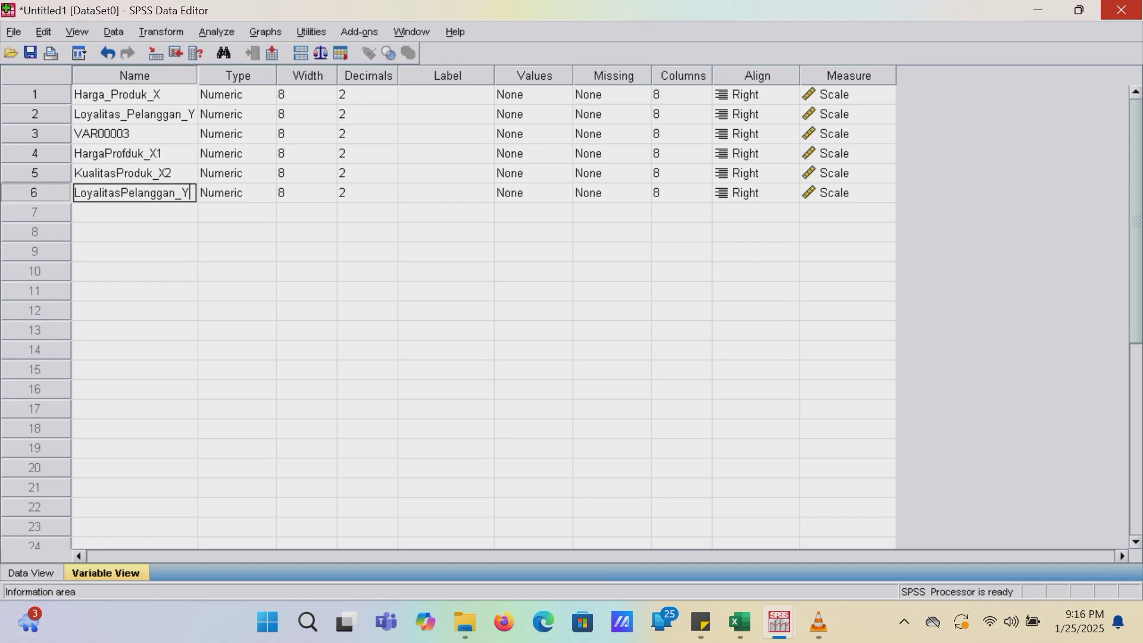
# - Open the Linear Regression analysis and replace its dependent variable with LoyalitasPelanggan_Y
pyautogui.click(30, 573)
pyautogui.click(216, 32)
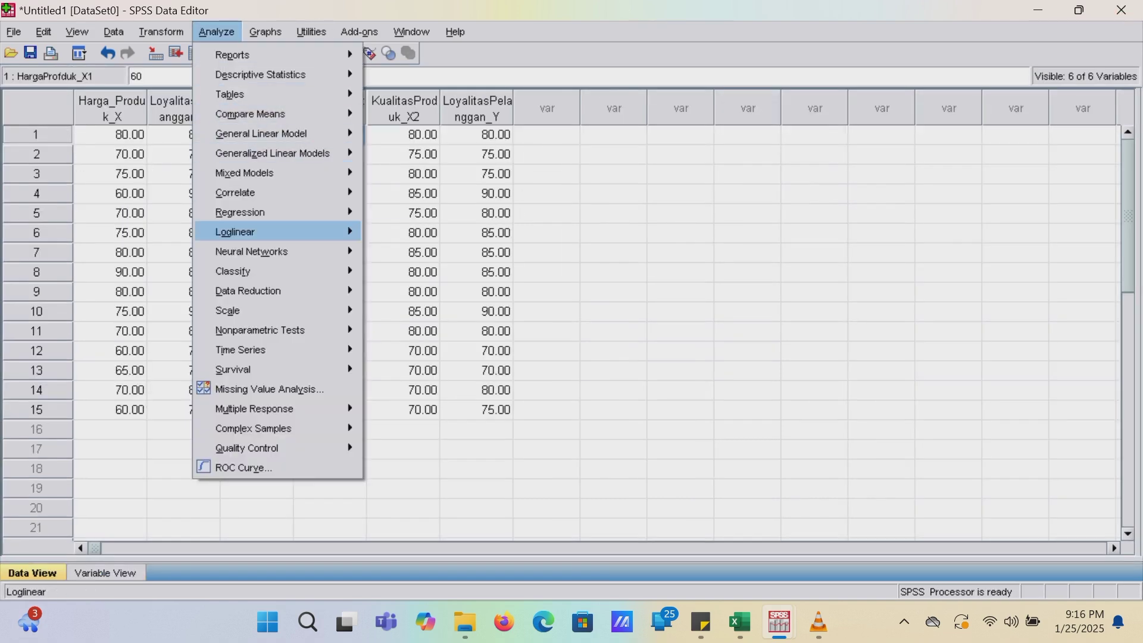
pyautogui.moveTo(239, 212)
pyautogui.click(395, 212)
pyautogui.doubleClick(586, 172)
pyautogui.click(498, 276)
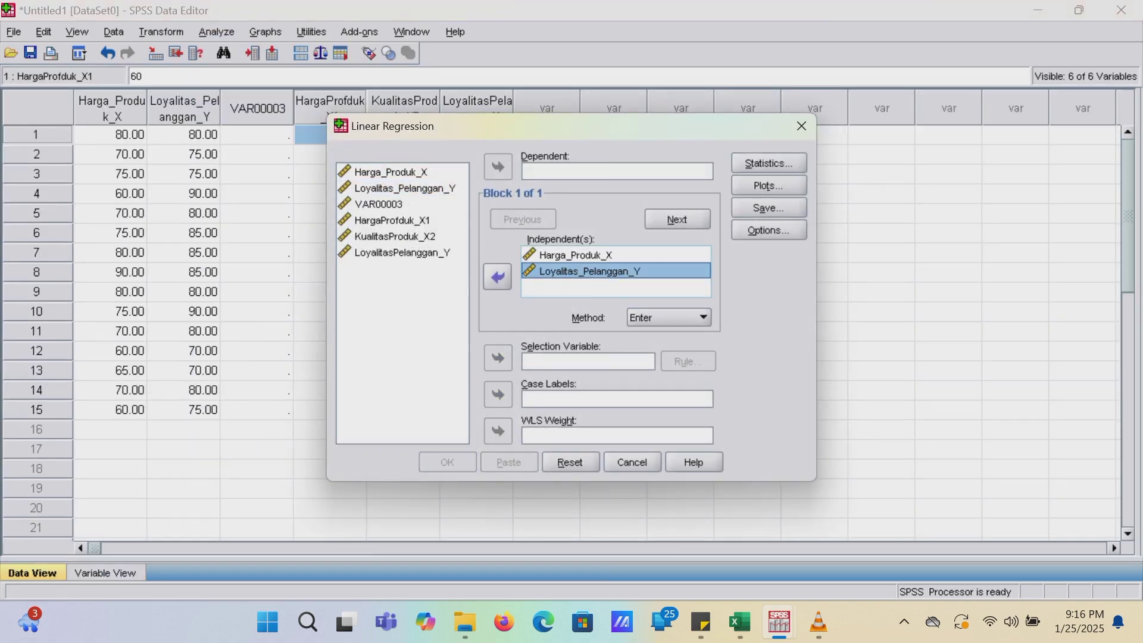
pyautogui.click(497, 276)
pyautogui.click(402, 252)
pyautogui.click(498, 166)
# - Replace the independent variable Harga_Produk_X with HargaProfduk_X1 and KualitasProduk_X2
pyautogui.click(391, 220)
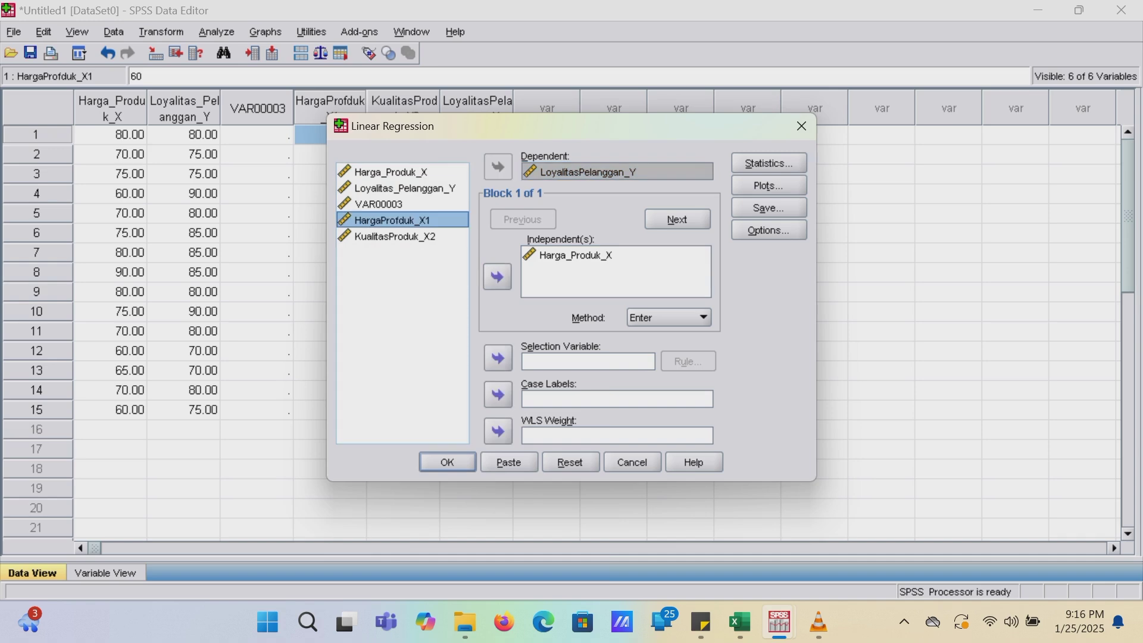
pyautogui.click(575, 255)
pyautogui.click(498, 276)
pyautogui.click(392, 220)
pyautogui.keyDown('shift'); pyautogui.click(395, 236); pyautogui.keyUp('shift')
pyautogui.click(498, 276)
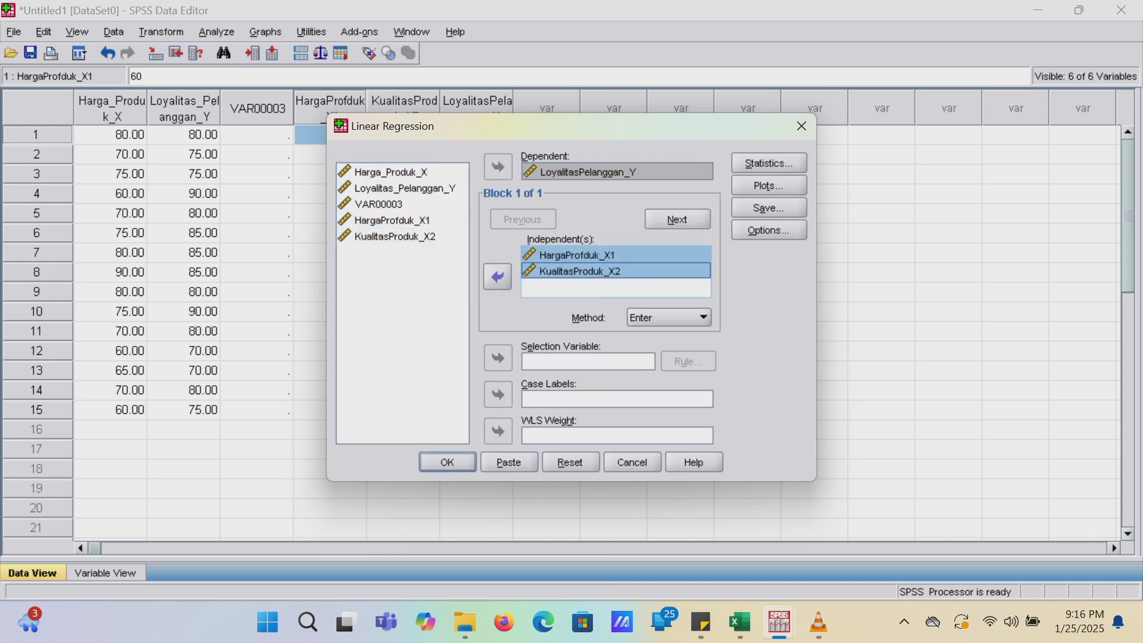
# - Run the multiple linear regression and select its Model Summary and ANOVA tables in the output
pyautogui.click(447, 463)
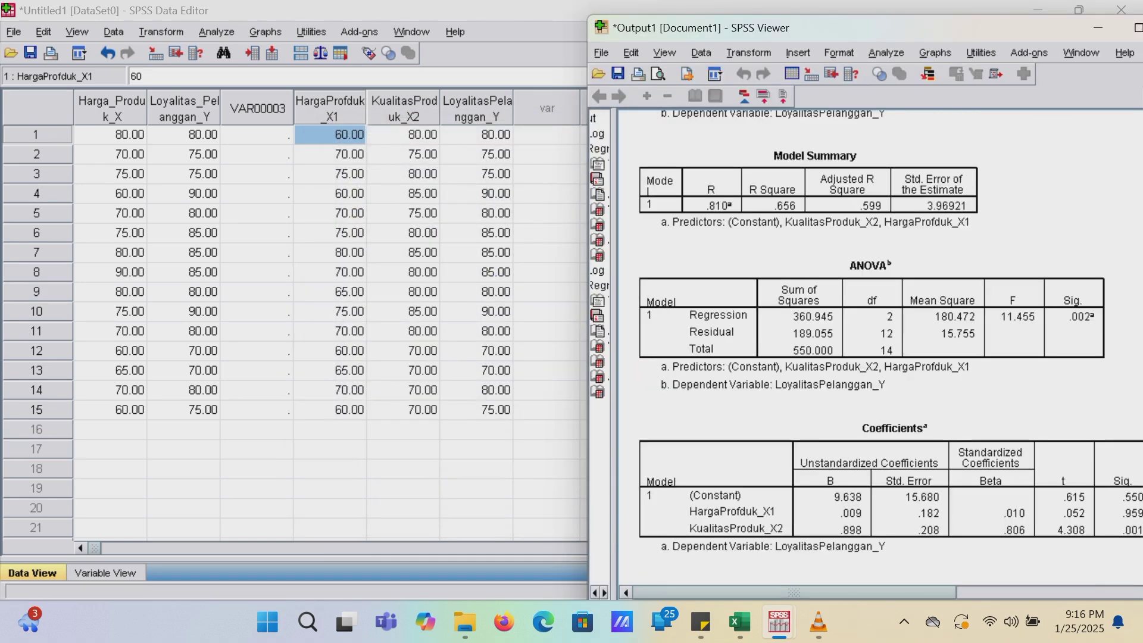
pyautogui.click(808, 190)
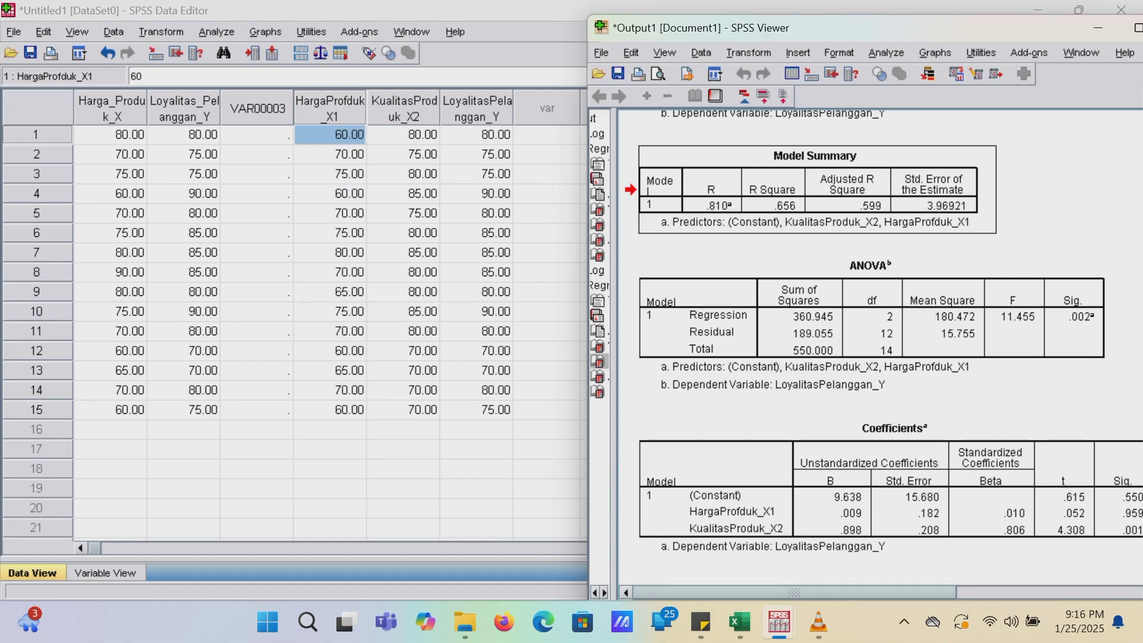
pyautogui.scroll(-1, 867, 324)
pyautogui.click(867, 325)
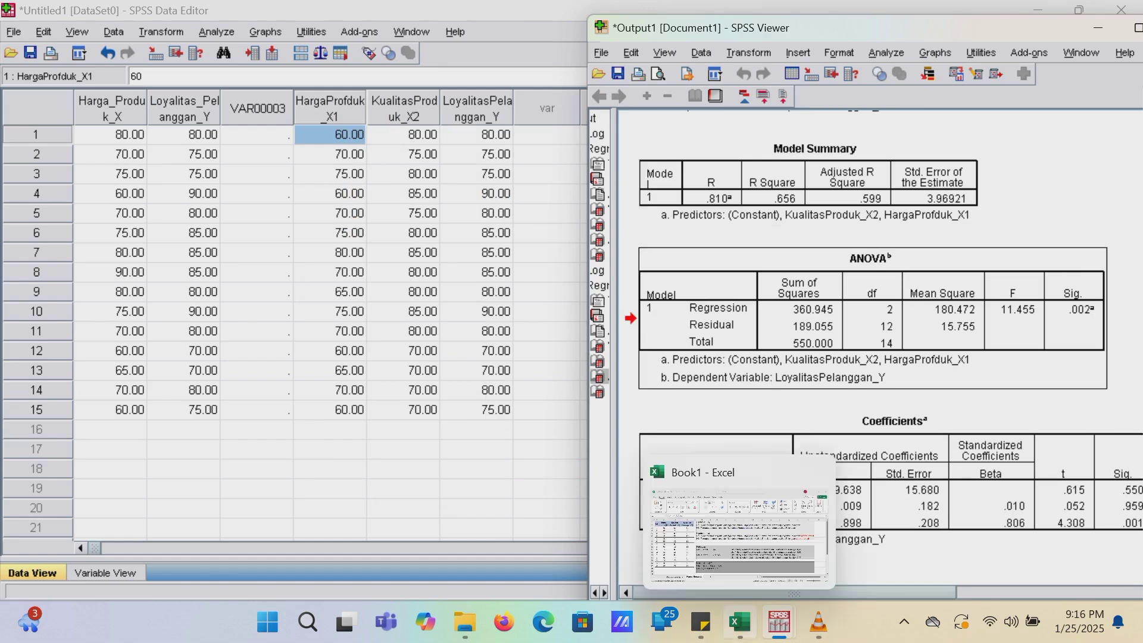
# - Switch to Excel and complete the f hitung line under Kesimpulan Uji F with "111.455 >" before t tabel
pyautogui.click(739, 622)
pyautogui.scroll(-3, 375, 387)
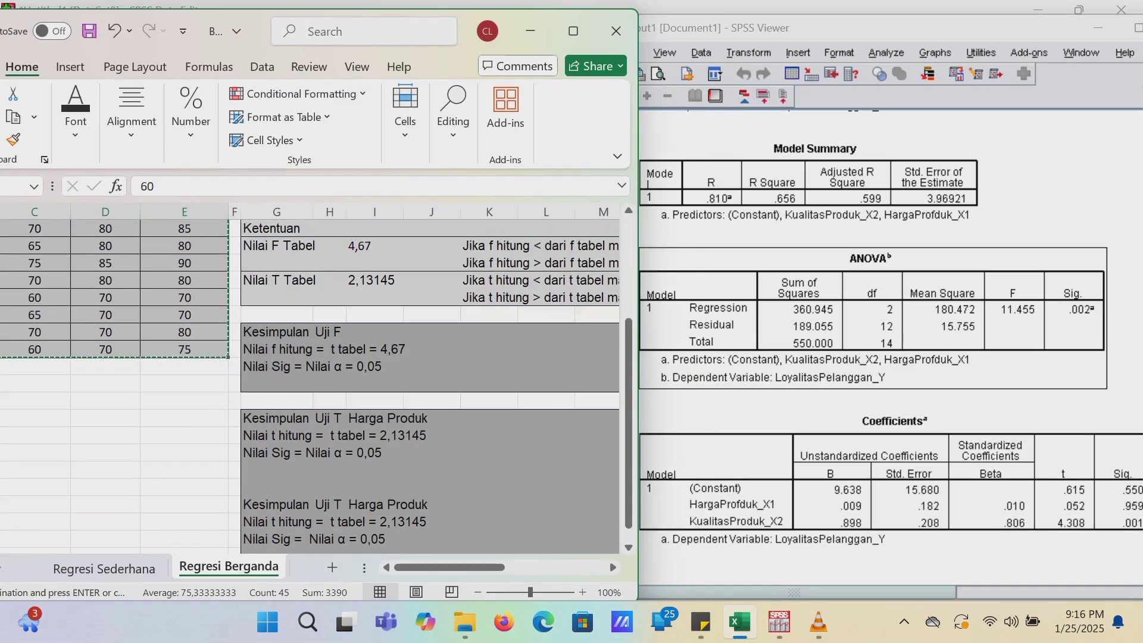
pyautogui.click(283, 349)
pyautogui.click(219, 186)
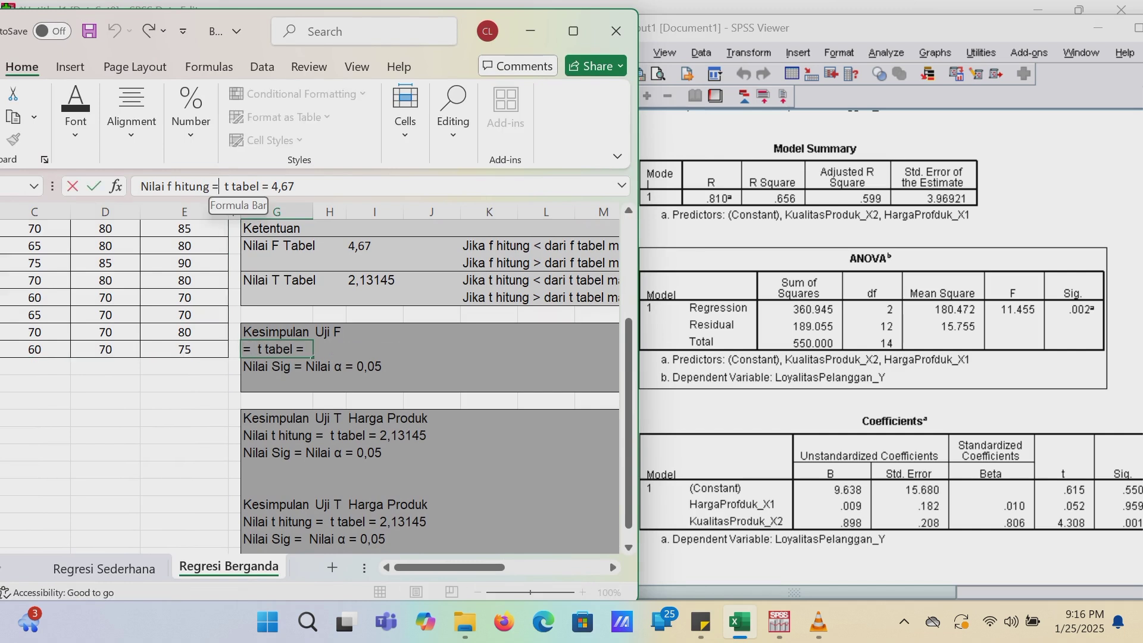
pyautogui.write('11 ')
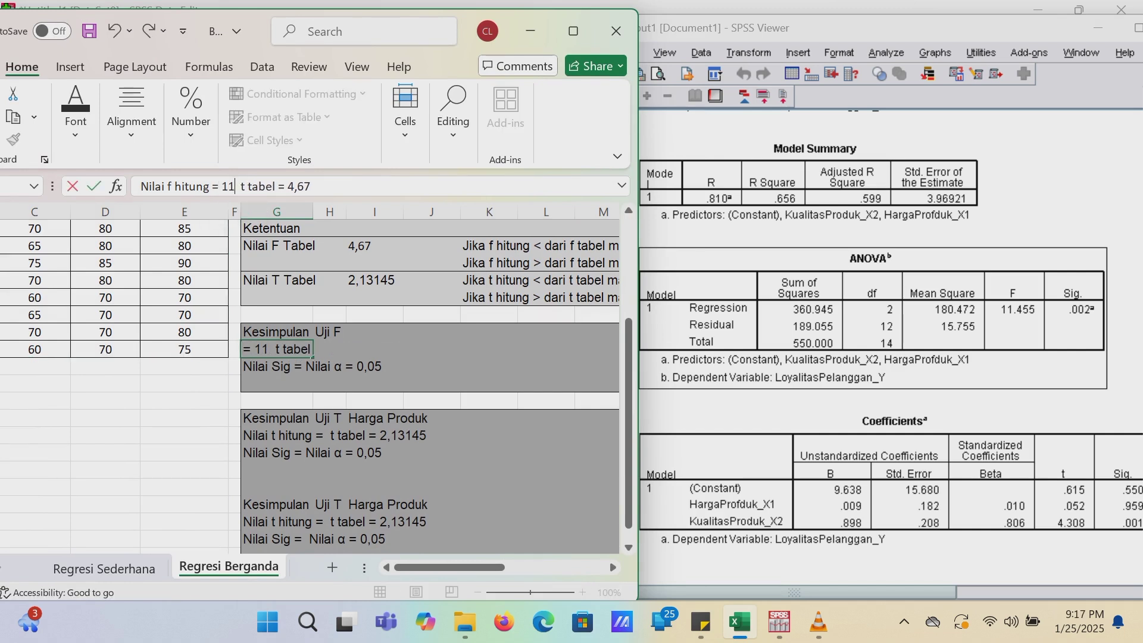
pyautogui.write('1.455')
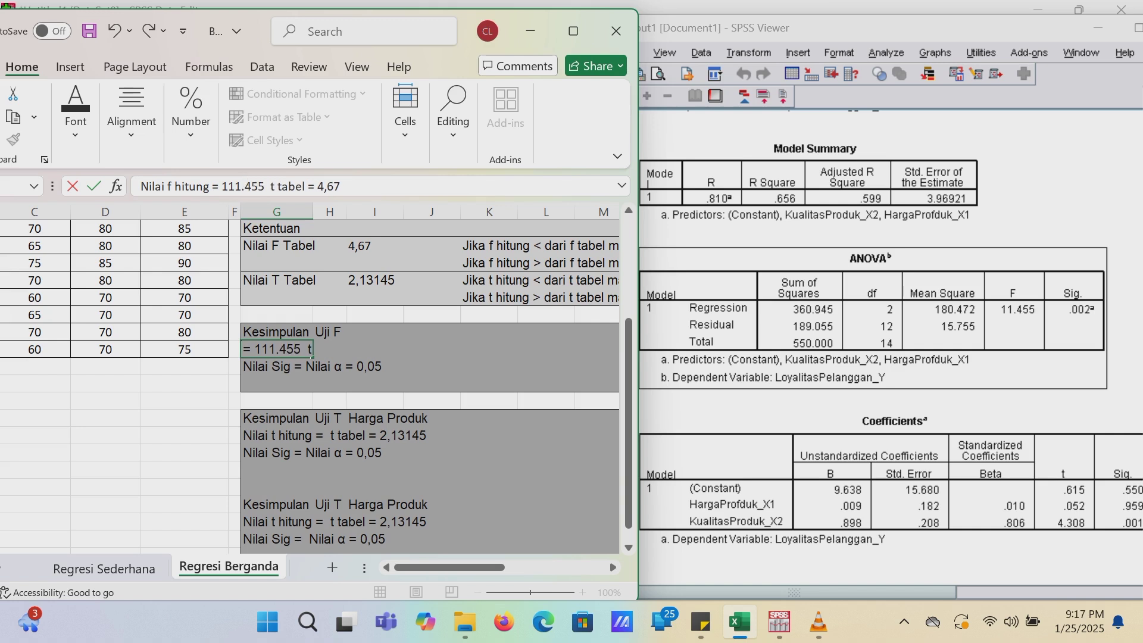
pyautogui.write(' >')
pyautogui.press('Return')
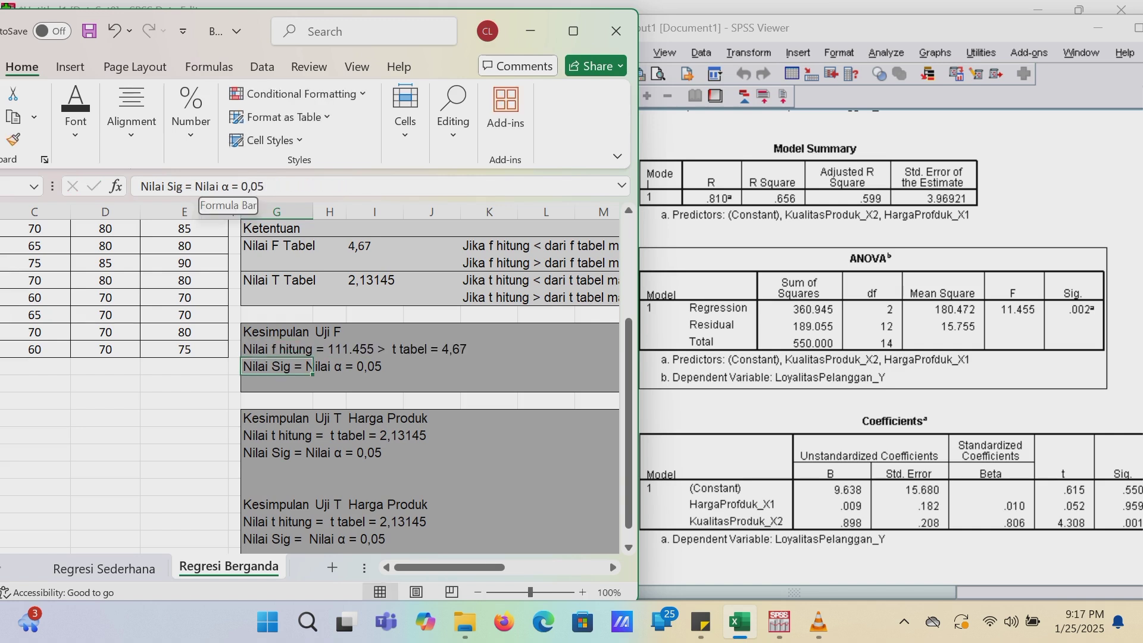
# - Complete the Nilai Sig line under Kesimpulan Uji F with "0,002 <" before Nilai α
pyautogui.doubleClick(309, 366)
pyautogui.write('0,002')
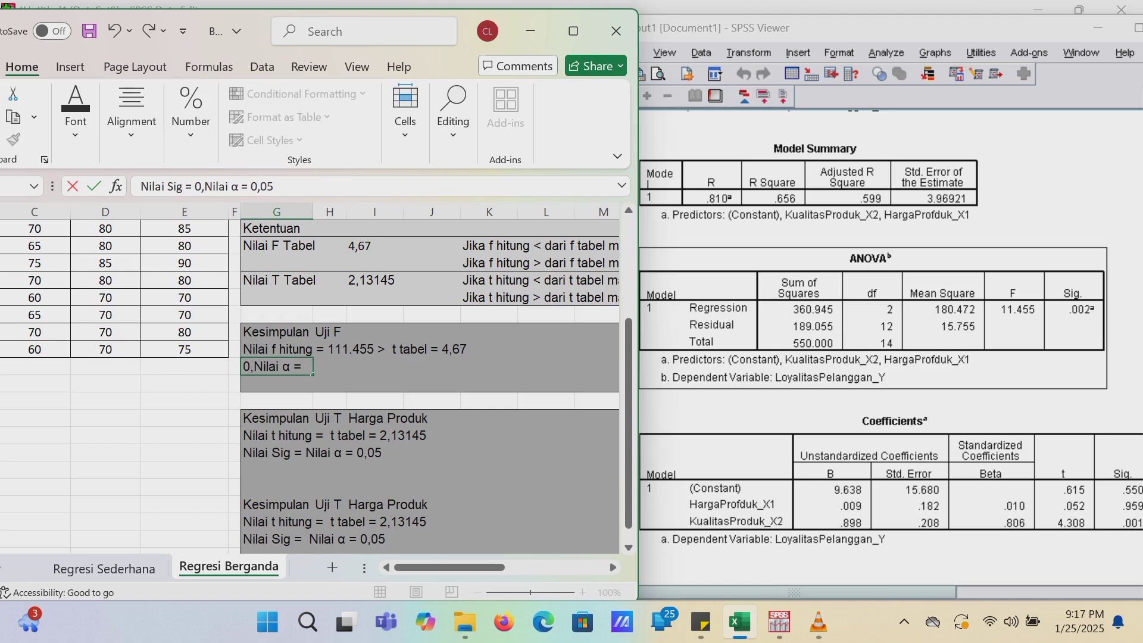
pyautogui.write(' <')
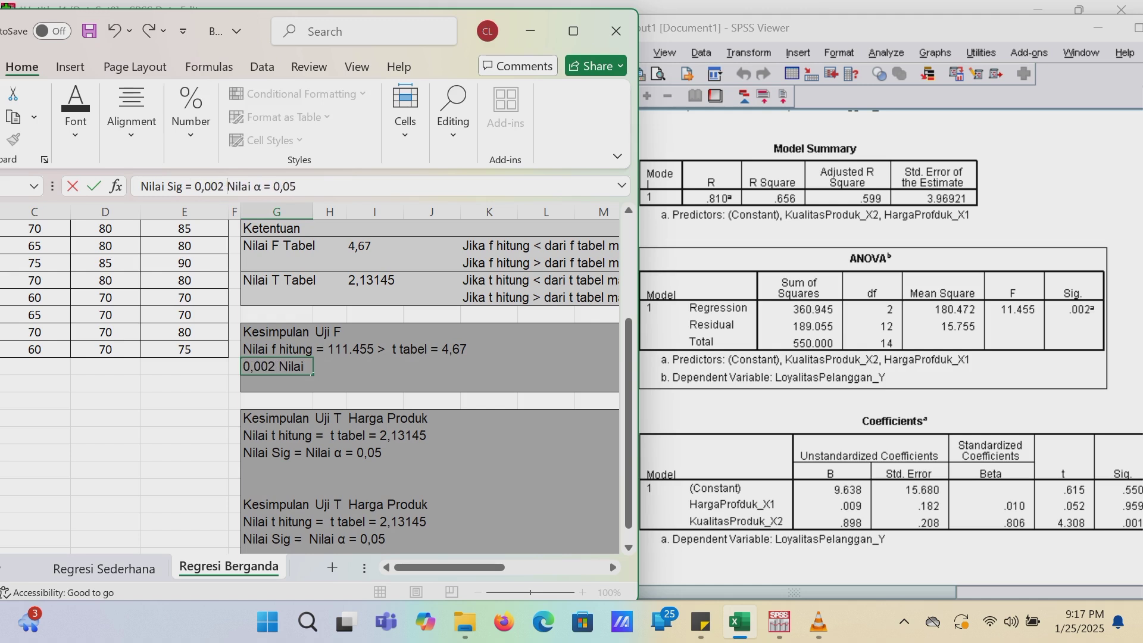
pyautogui.press('Return')
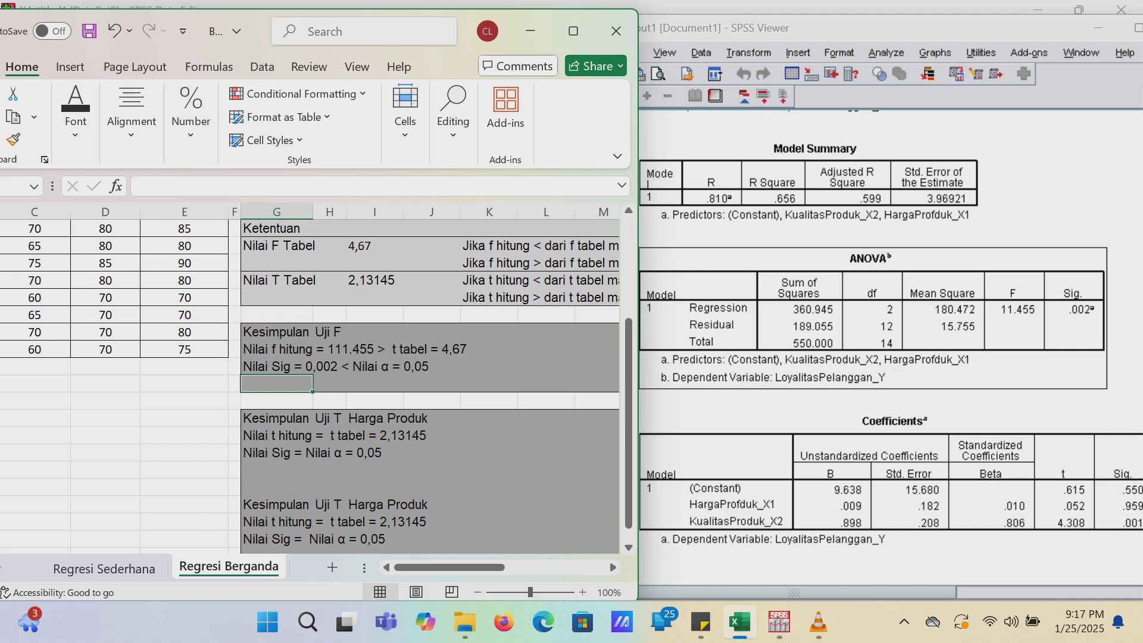
# - Check the F-test decision rules and copy the Uji F H1 hypothesis into the empty line under Kesimpulan Uji F
pyautogui.click(488, 245)
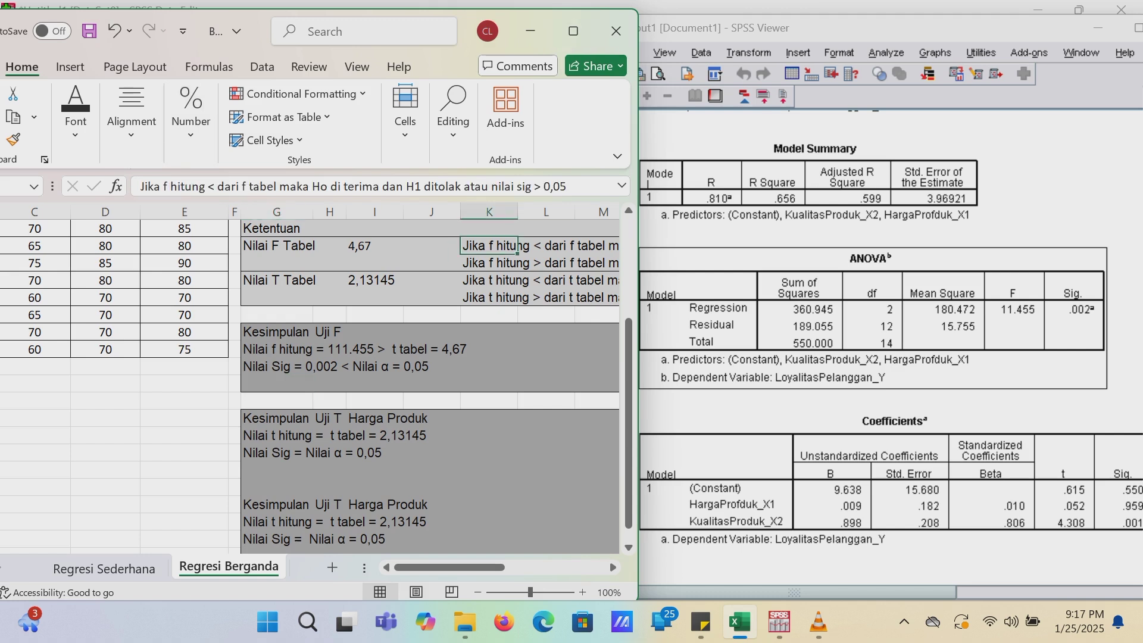
pyautogui.press('Down')
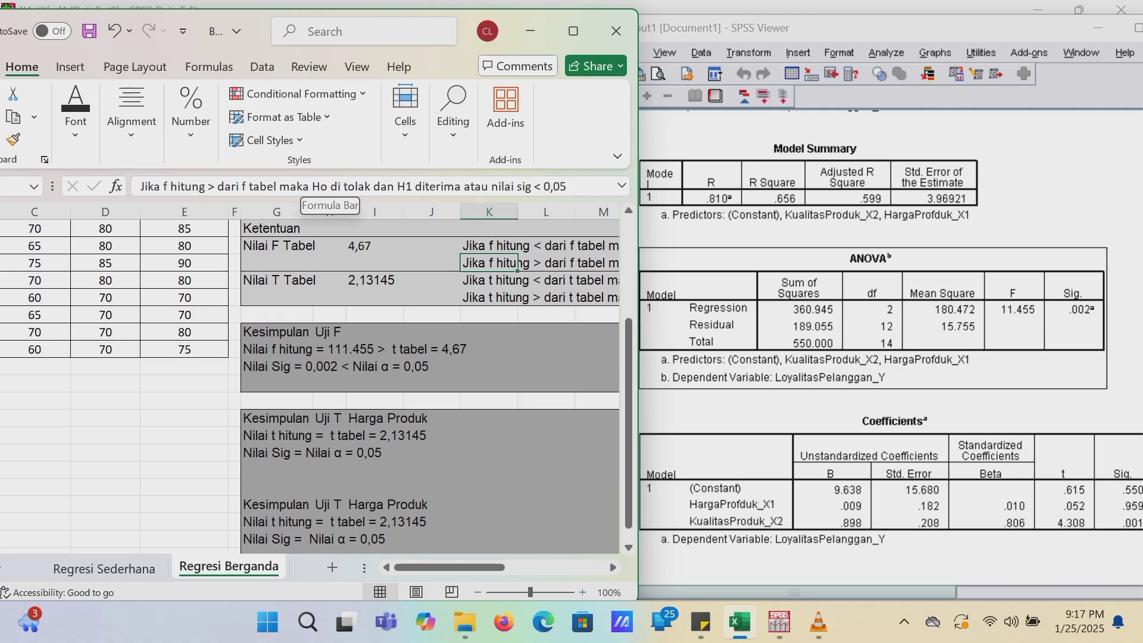
pyautogui.moveTo(312, 187); pyautogui.dragTo(460, 186)
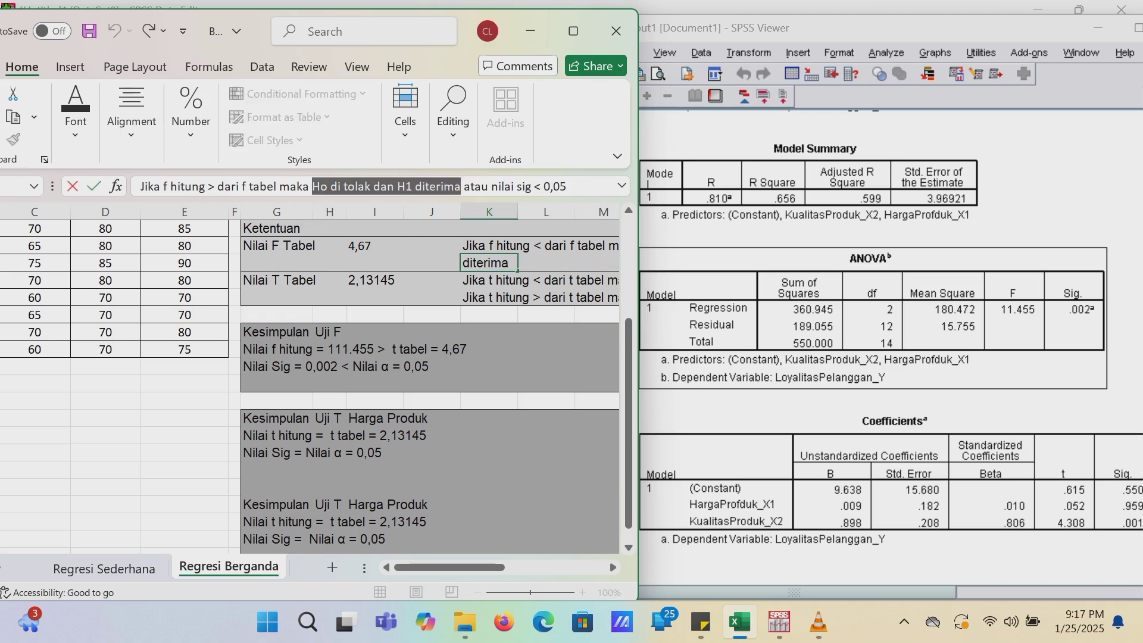
pyautogui.press('Escape')
pyautogui.scroll(3, 369, 333)
pyautogui.click(278, 263)
pyautogui.hotkey('ctrl', 'c')
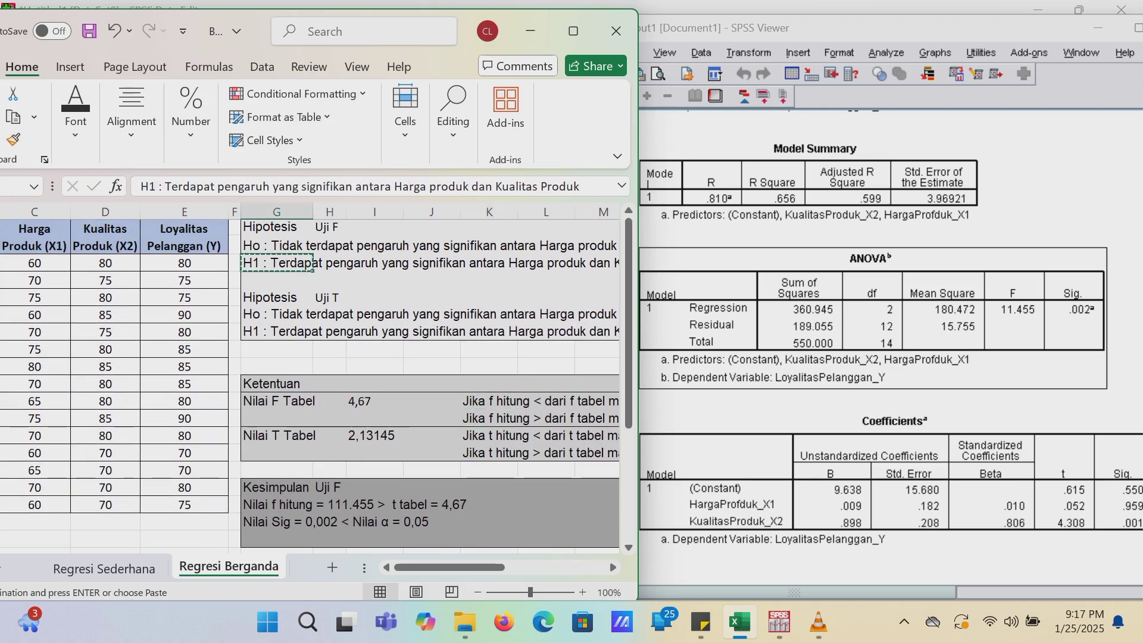
pyautogui.scroll(-3, 369, 357)
pyautogui.click(277, 384)
pyautogui.hotkey('ctrl', 'v')
# - Format "Terdapat" and "Harga produk dan Kualitas Produk" in the H1 conclusion in G19 as bold red text
pyautogui.click(573, 31)
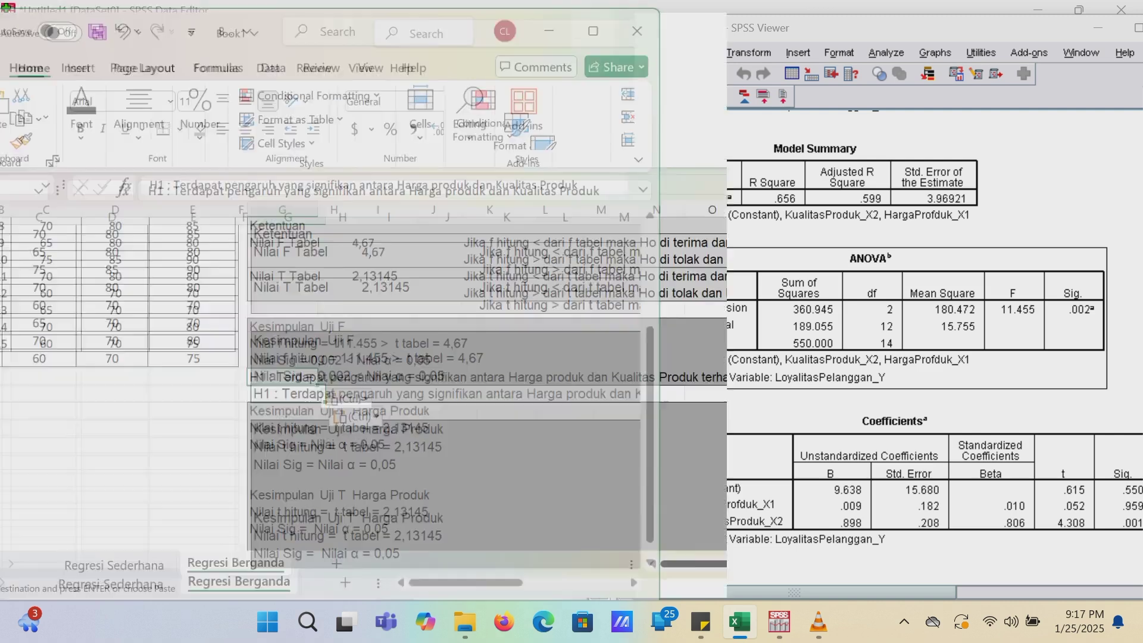
pyautogui.press('Escape')
pyautogui.moveTo(271, 177); pyautogui.dragTo(219, 177)
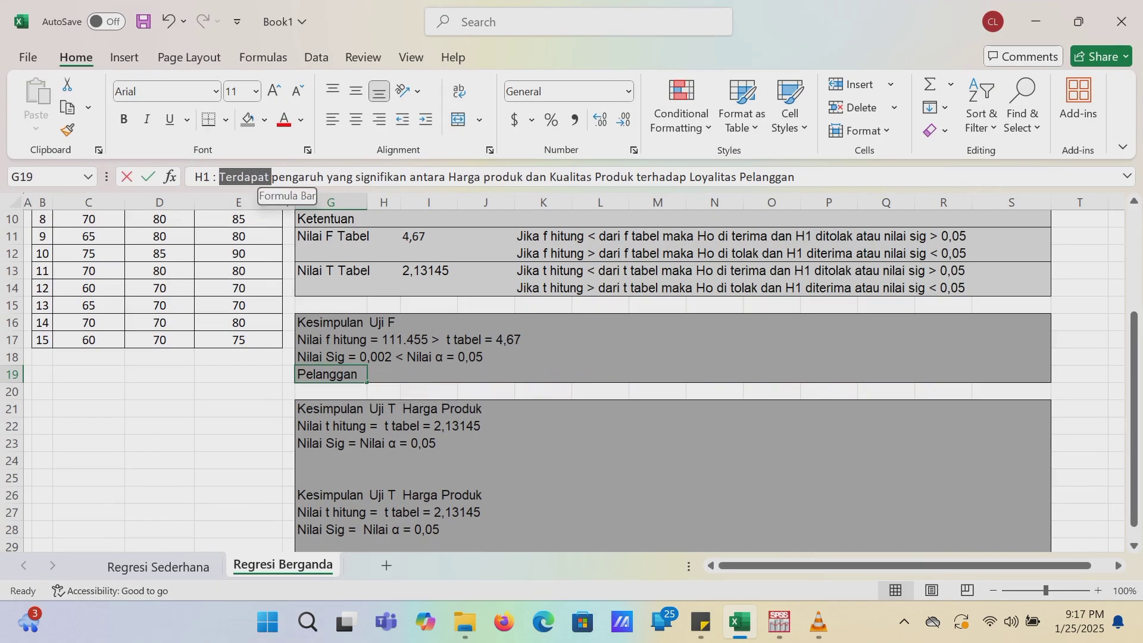
pyautogui.click(123, 120)
pyautogui.moveTo(449, 177); pyautogui.dragTo(634, 177)
pyautogui.hotkey('ctrl', 'b')
pyautogui.click(284, 119)
pyautogui.press('Return')
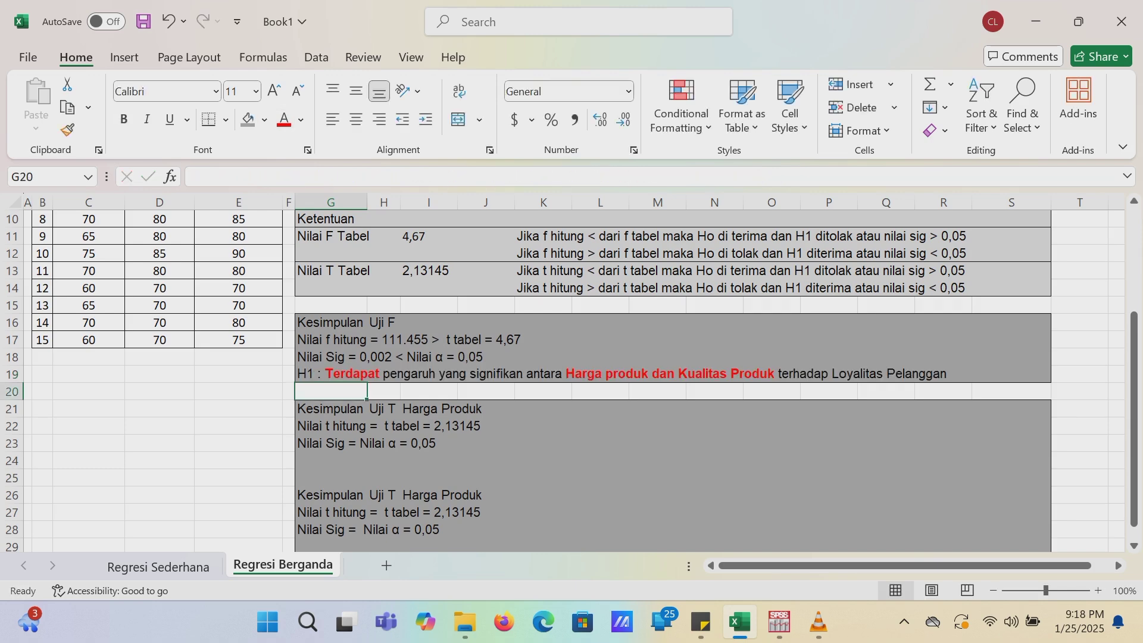
# - Look up the t value for HargaProfduk_X1 in the Coefficients table and enter "0,052 <" in the first Uji T conclusion's t hitung line
pyautogui.click(1079, 21)
pyautogui.scroll(-2, 309, 386)
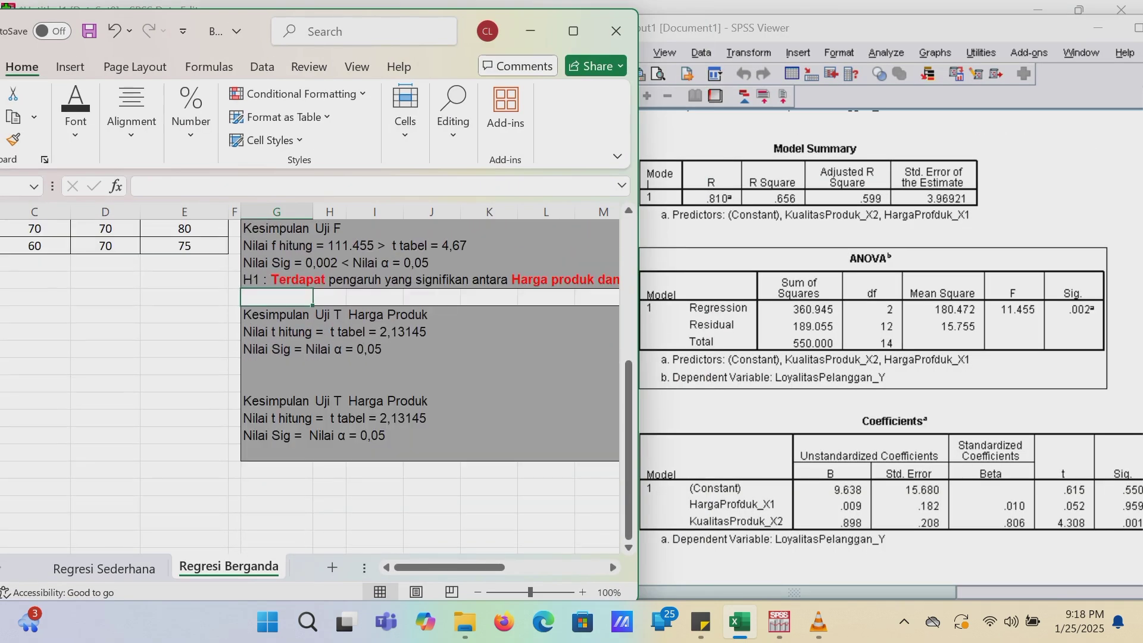
pyautogui.click(893, 494)
pyautogui.hscroll(3, 893, 494)
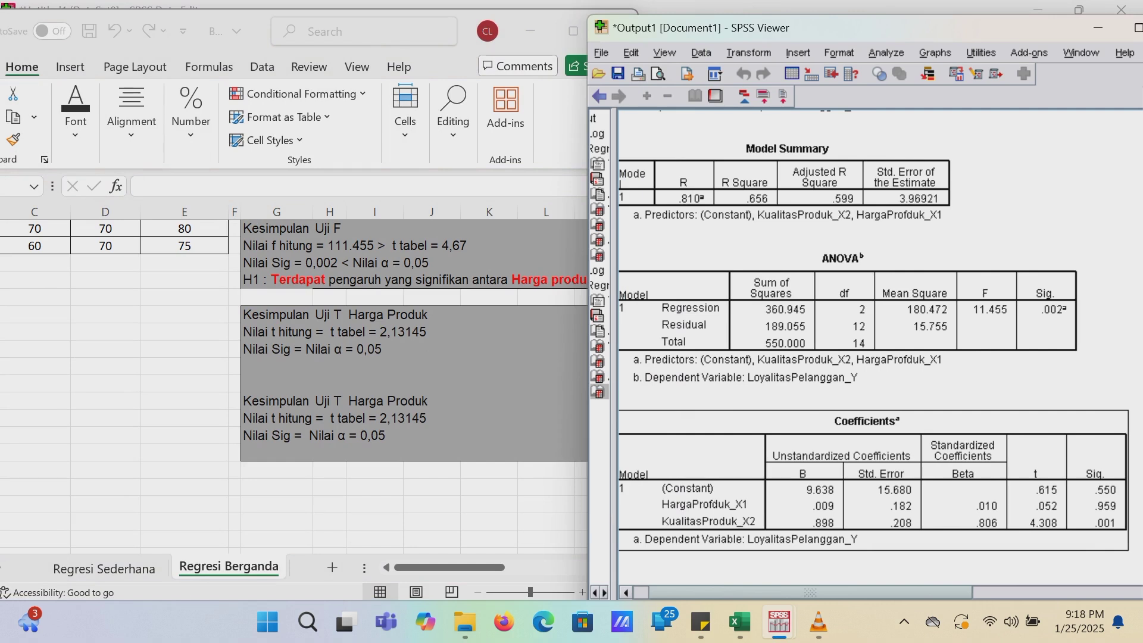
pyautogui.click(276, 333)
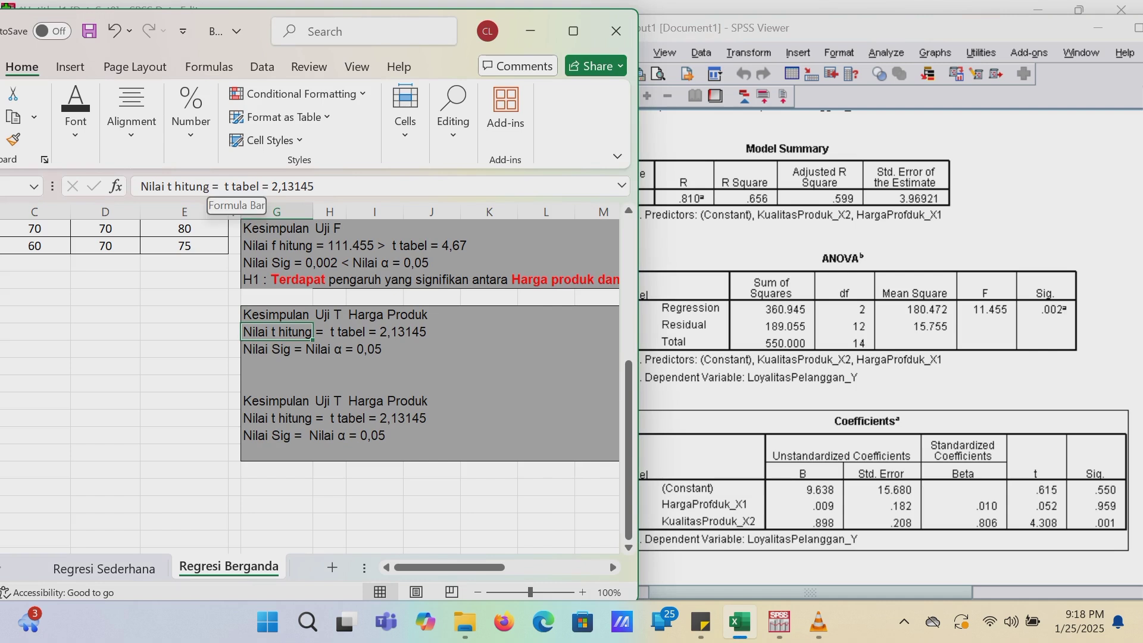
pyautogui.click(219, 186)
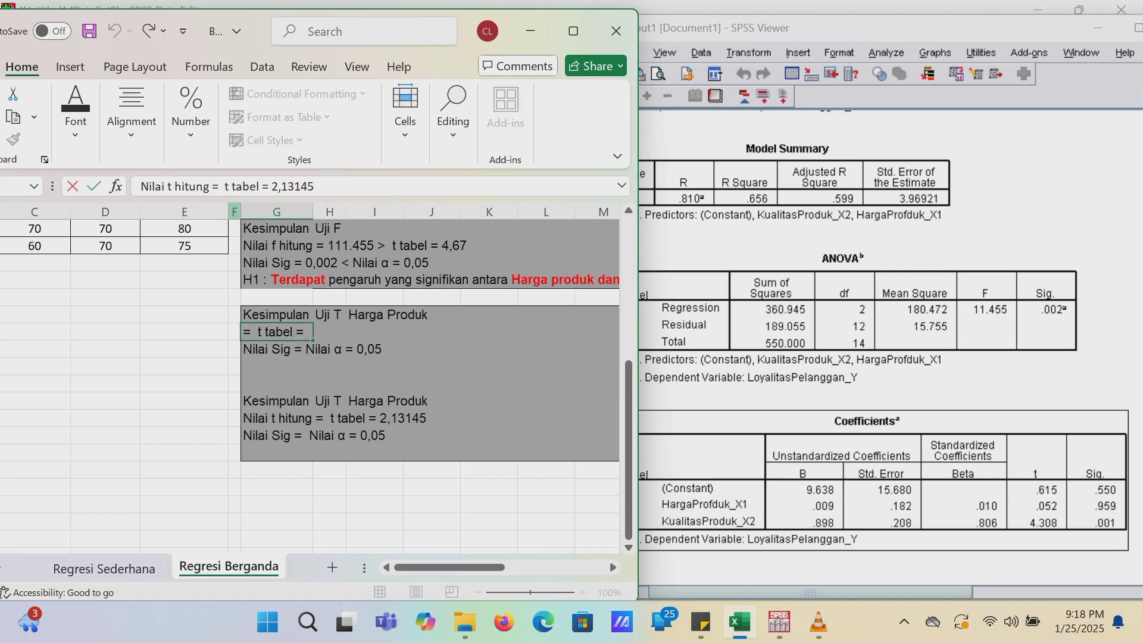
pyautogui.write('0,052')
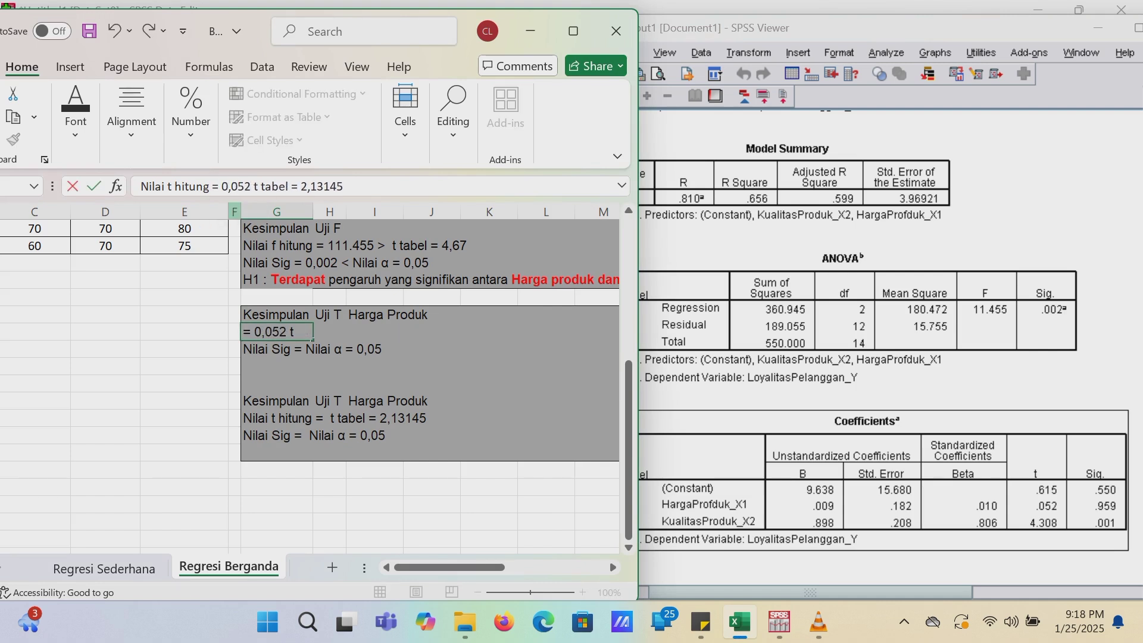
pyautogui.write(' <')
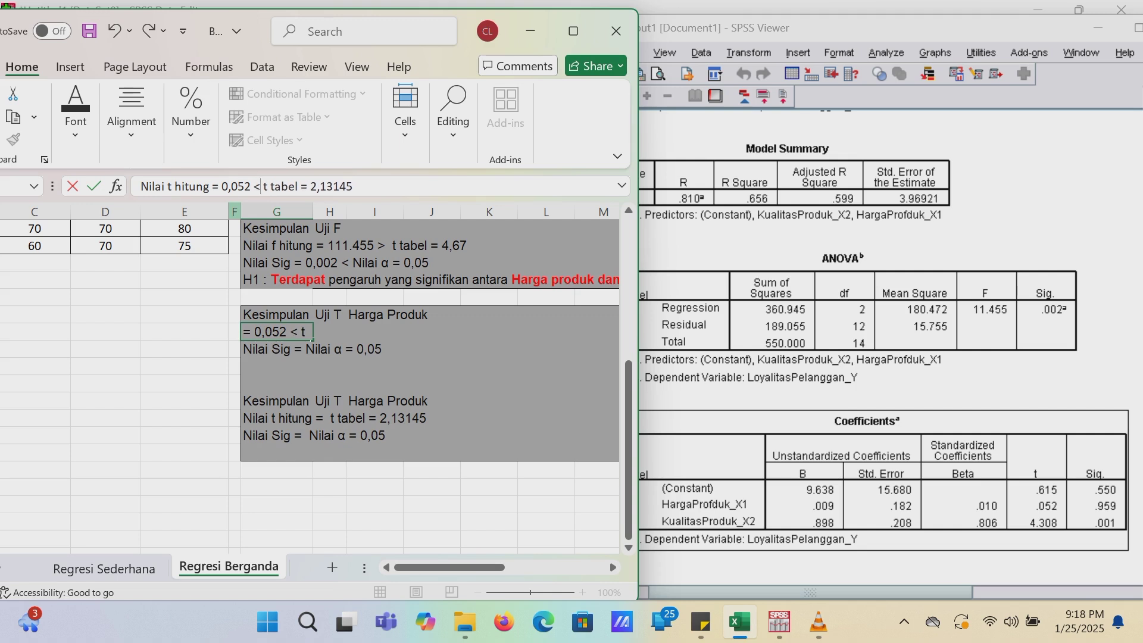
pyautogui.press('Return')
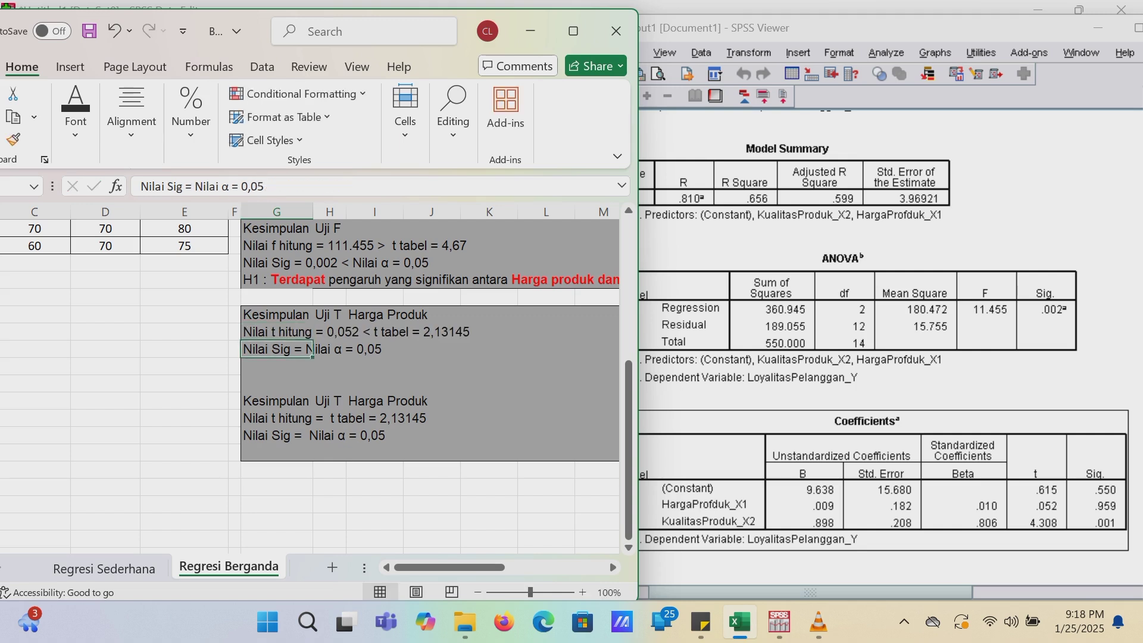
# - Complete the Nilai Sig line of the first Uji T Harga Produk conclusion with "0,959 <" before Nilai α
pyautogui.click(195, 186)
pyautogui.write('0,')
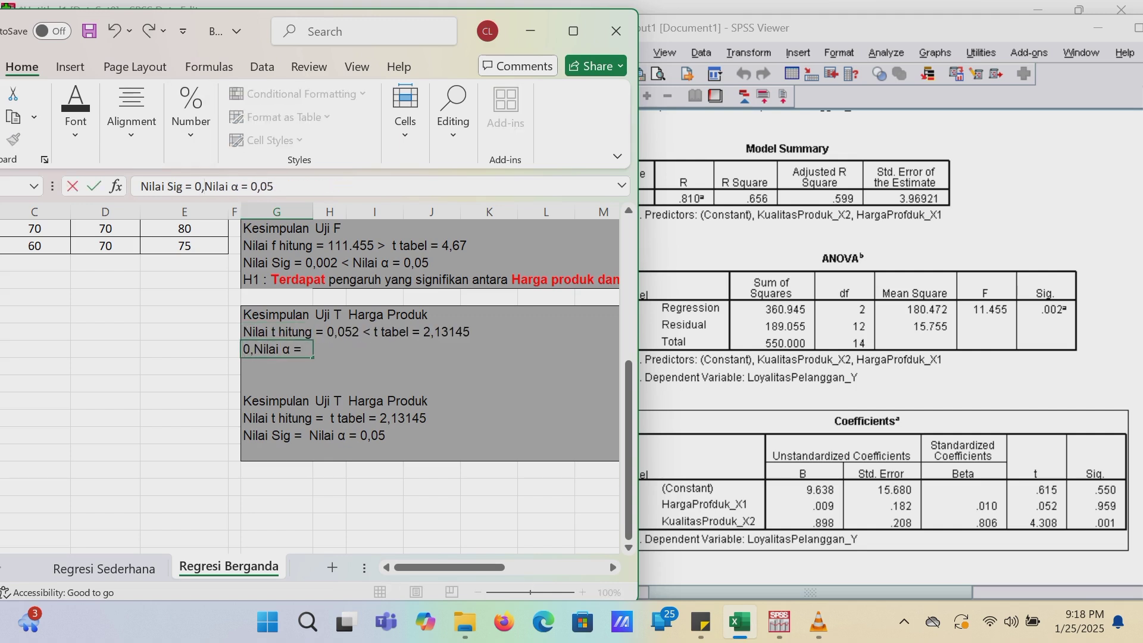
pyautogui.write('959 ')
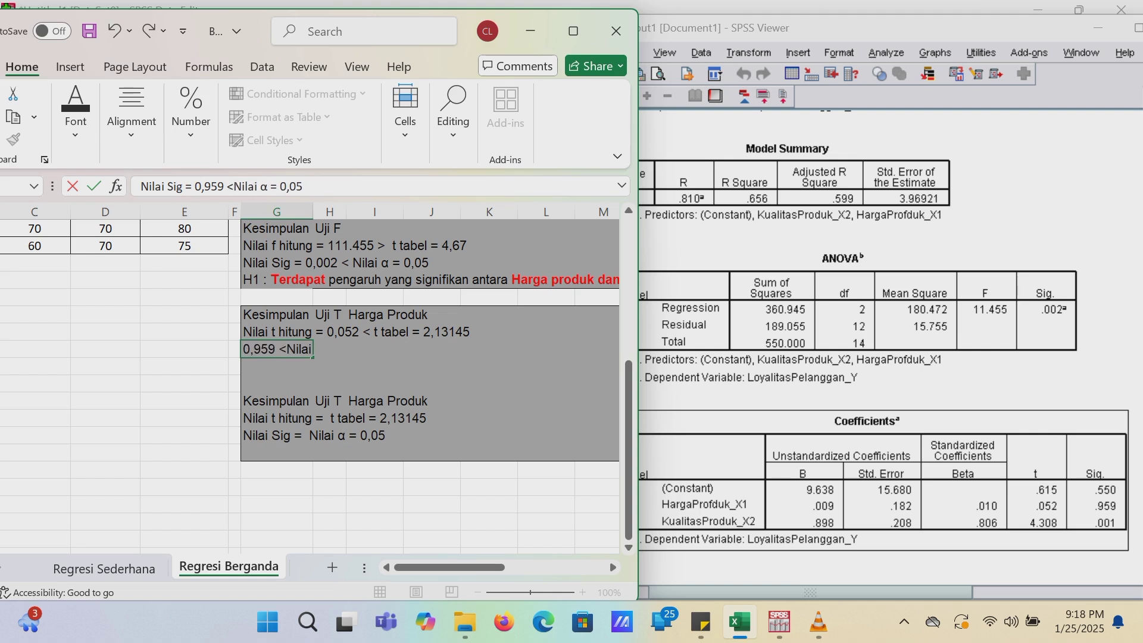
pyautogui.write('<')
pyautogui.press('Return')
# - Check the t-test decision rules and copy the Uji T Ho hypothesis into G24 under the first Uji T conclusion
pyautogui.scroll(2, 309, 381)
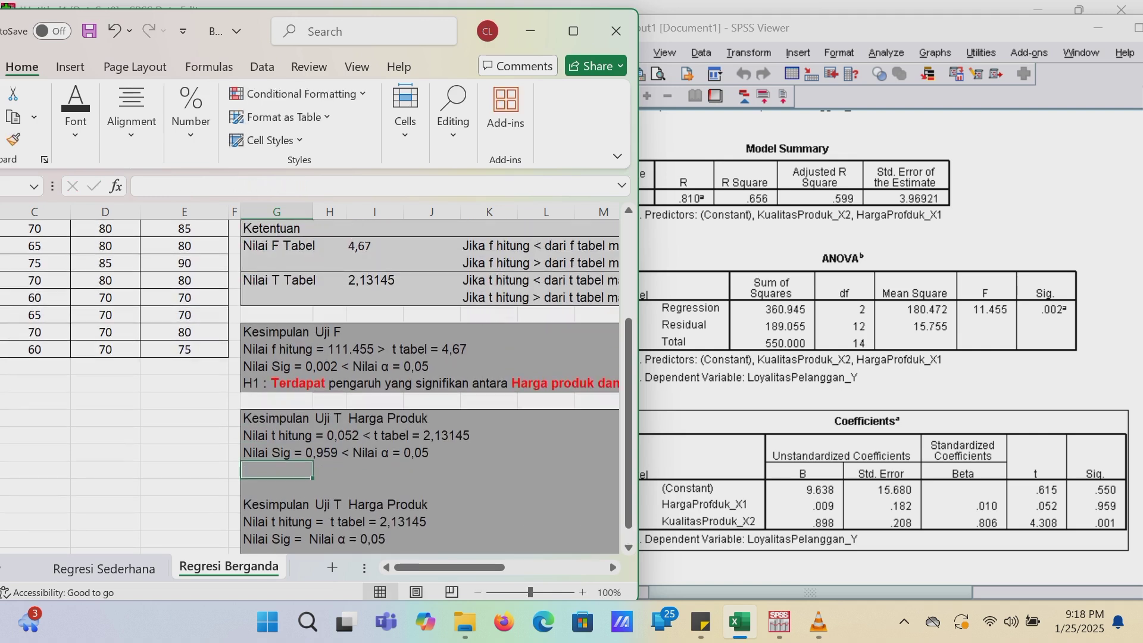
pyautogui.click(476, 297)
pyautogui.moveTo(312, 186); pyautogui.dragTo(426, 186)
pyautogui.press('Escape')
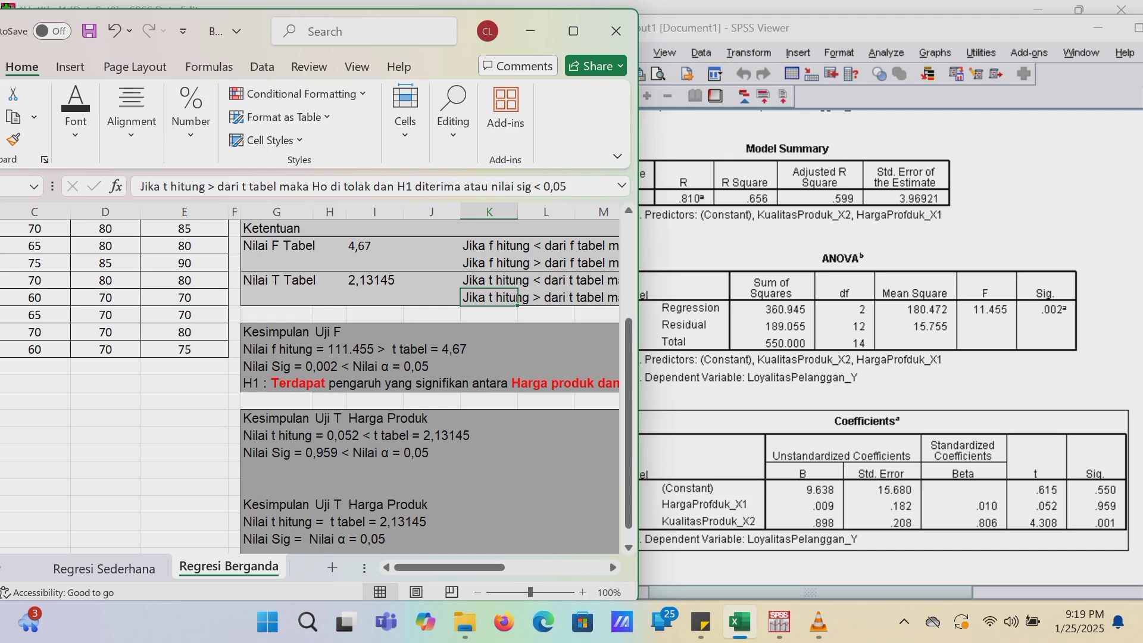
pyautogui.click(489, 280)
pyautogui.moveTo(312, 186); pyautogui.dragTo(462, 186)
pyautogui.scroll(3, 428, 381)
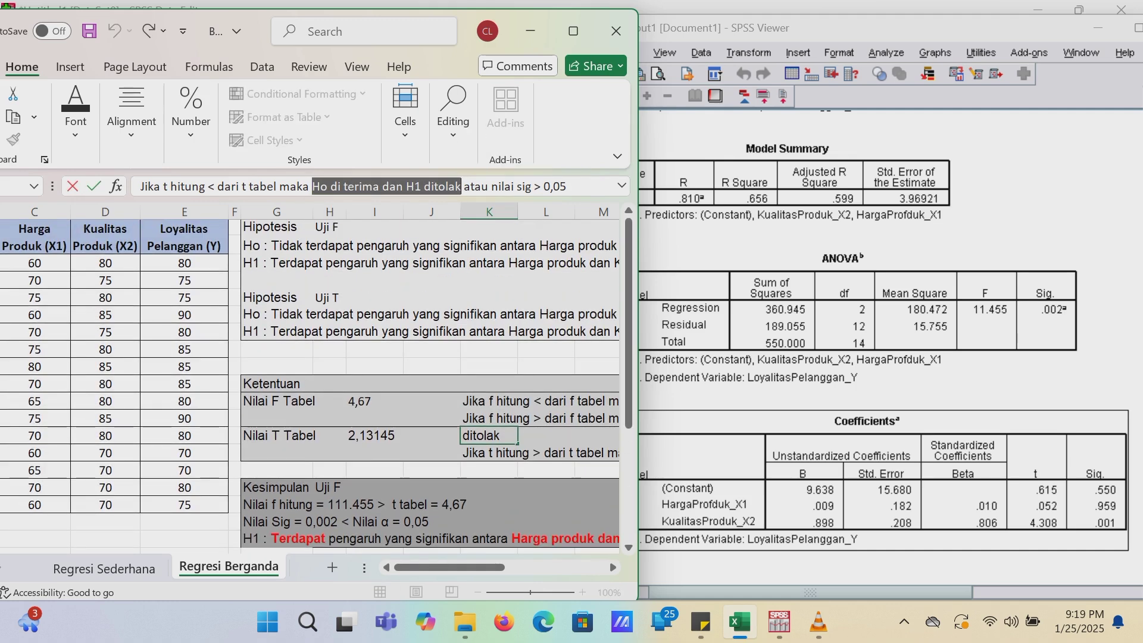
pyautogui.click(277, 314)
pyautogui.hotkey('ctrl', 'c')
pyautogui.scroll(-6, 277, 314)
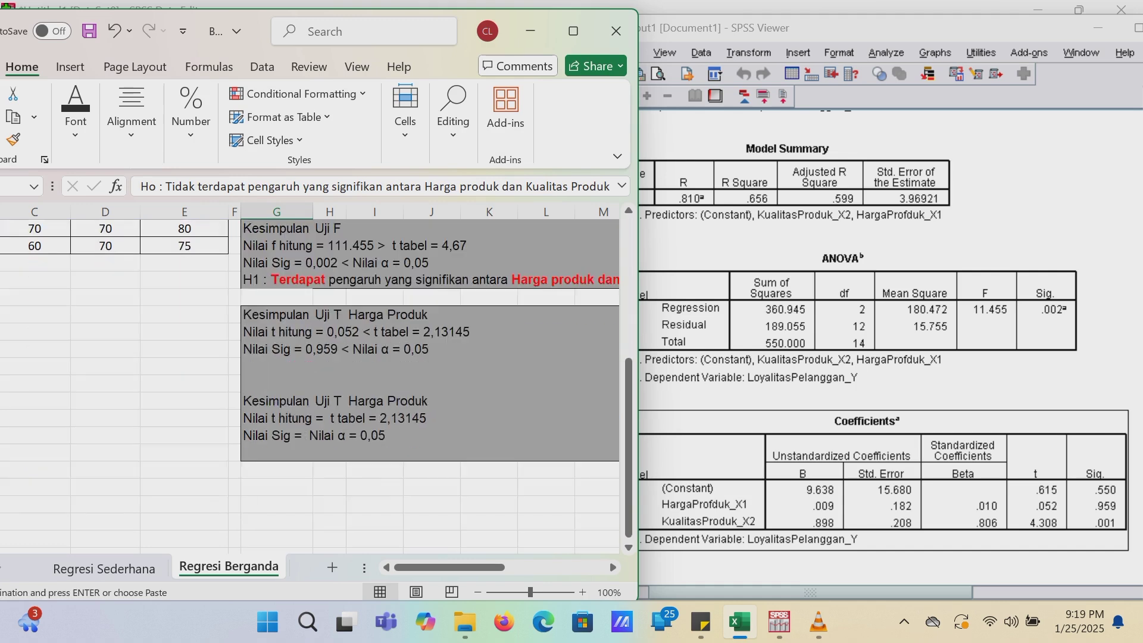
pyautogui.click(277, 314)
pyautogui.hotkey('ctrl', 'v')
# - Bold "Tidak" in the Ho conclusion in G24 and delete "dan Kualitas Produk" from its text
pyautogui.click(574, 31)
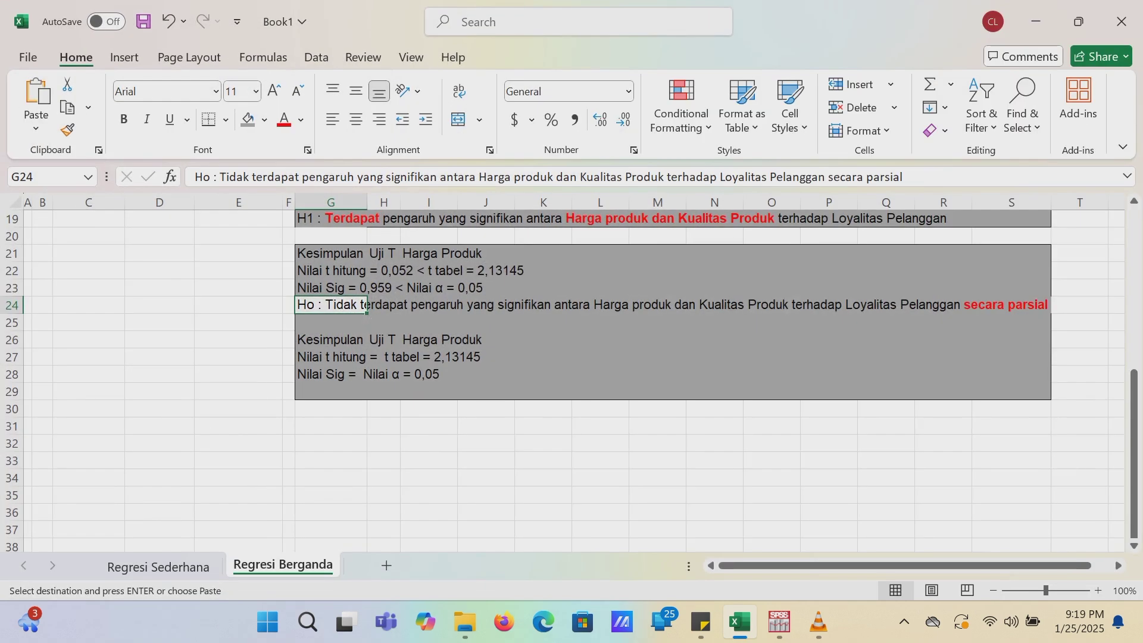
pyautogui.scroll(2, 673, 381)
pyautogui.press('Escape')
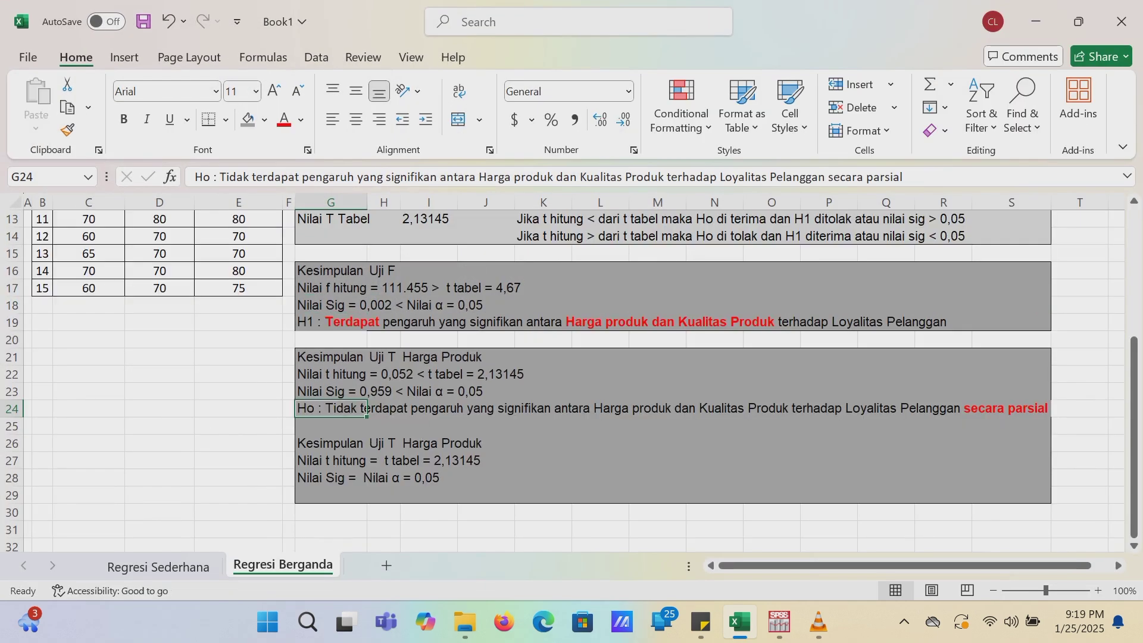
pyautogui.doubleClick(233, 177)
pyautogui.hotkey('ctrl', 'b')
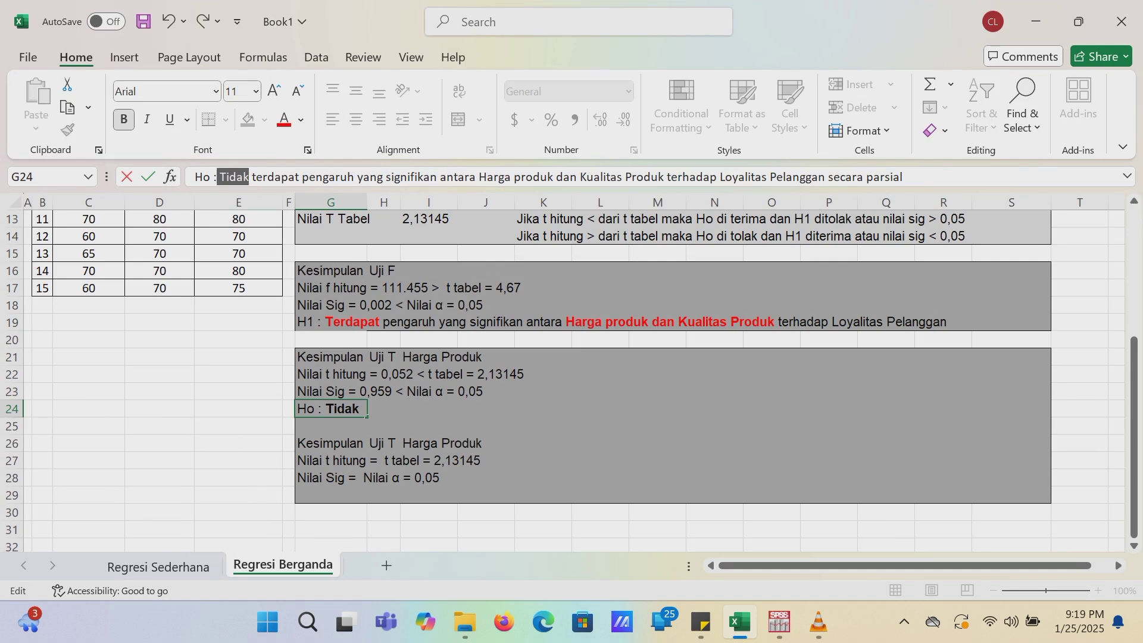
pyautogui.moveTo(479, 177); pyautogui.dragTo(666, 176)
pyautogui.press('BackSpace')
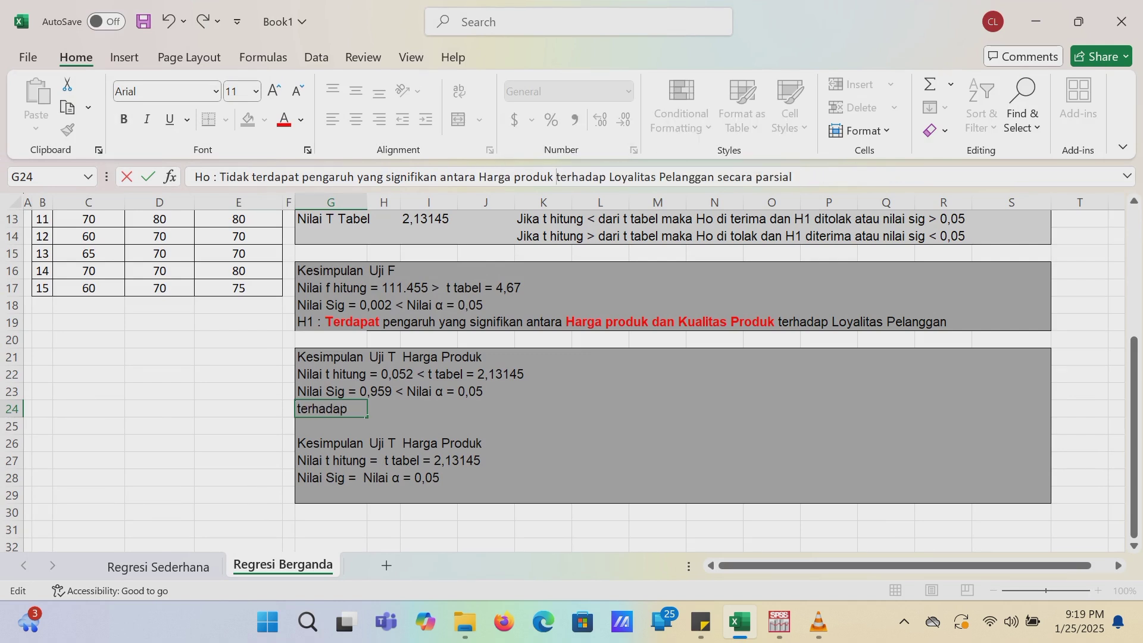
# - Format "Harga produk" in the G24 conclusion as bold red text and color the word "Tidak" red
pyautogui.moveTo(553, 176); pyautogui.dragTo(478, 176)
pyautogui.hotkey('ctrl', 'b')
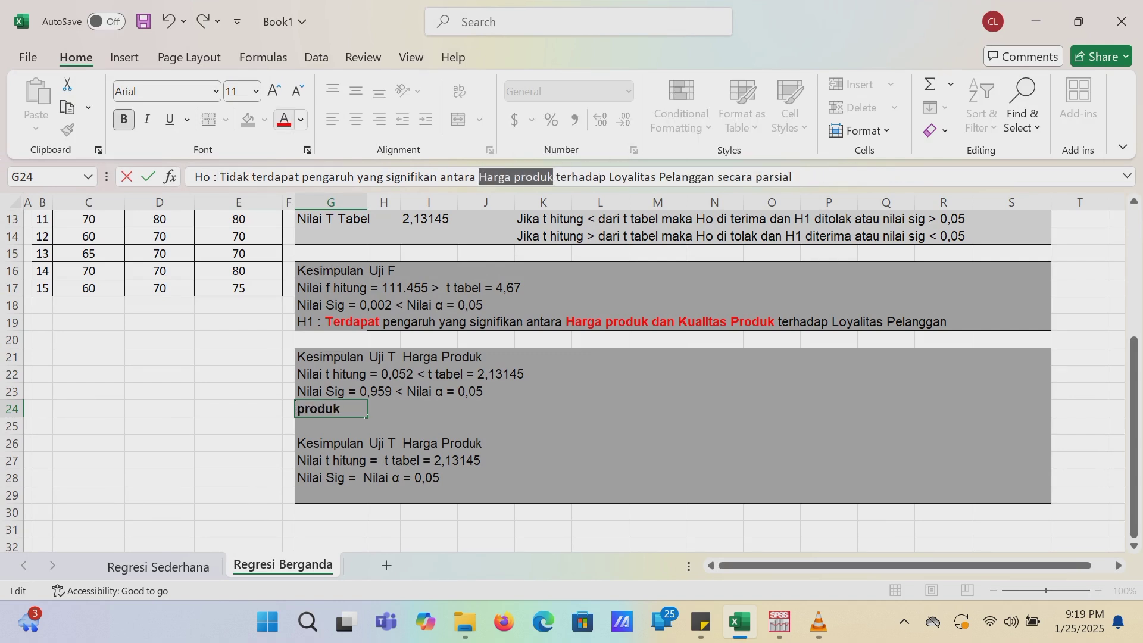
pyautogui.click(284, 120)
pyautogui.press('Return')
pyautogui.click(331, 409)
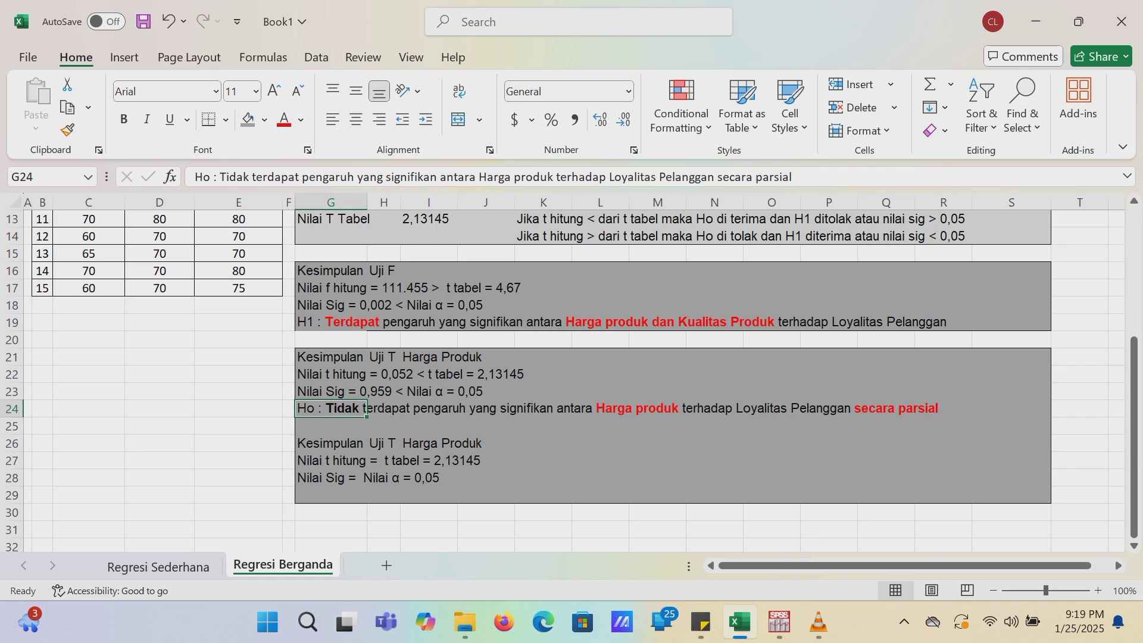
pyautogui.doubleClick(237, 177)
pyautogui.click(284, 120)
pyautogui.click(456, 357)
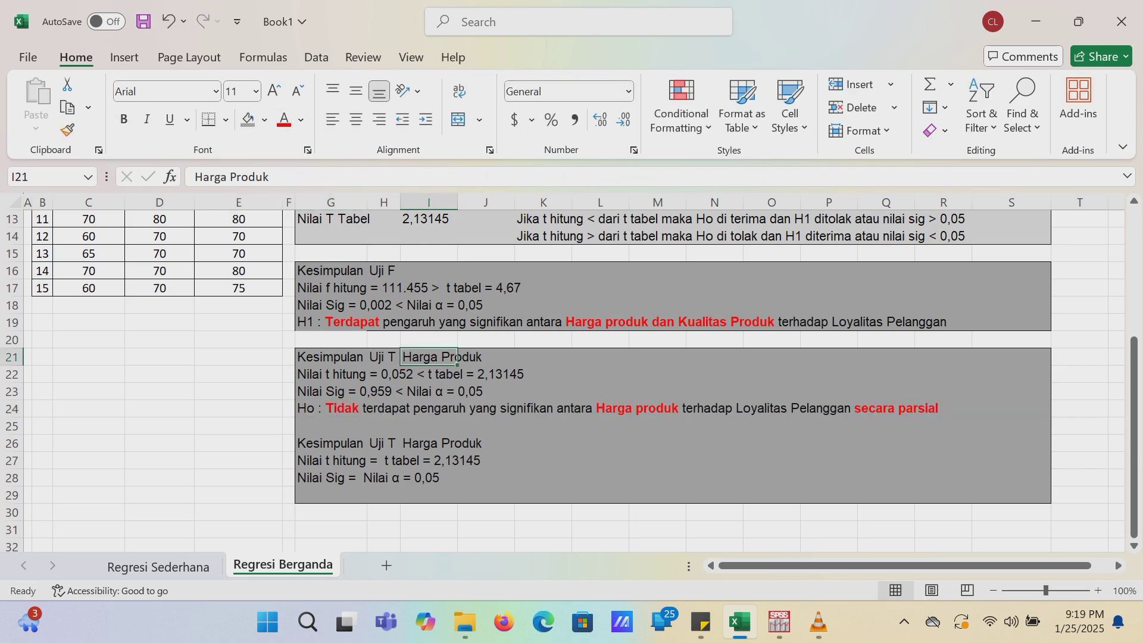
# - Look up the t value for KualitasProduk_X2 in the Coefficients table and enter "4,308 >" in the second Uji T conclusion's t hitung line
pyautogui.click(1079, 22)
pyautogui.scroll(-1, 276, 386)
pyautogui.click(277, 418)
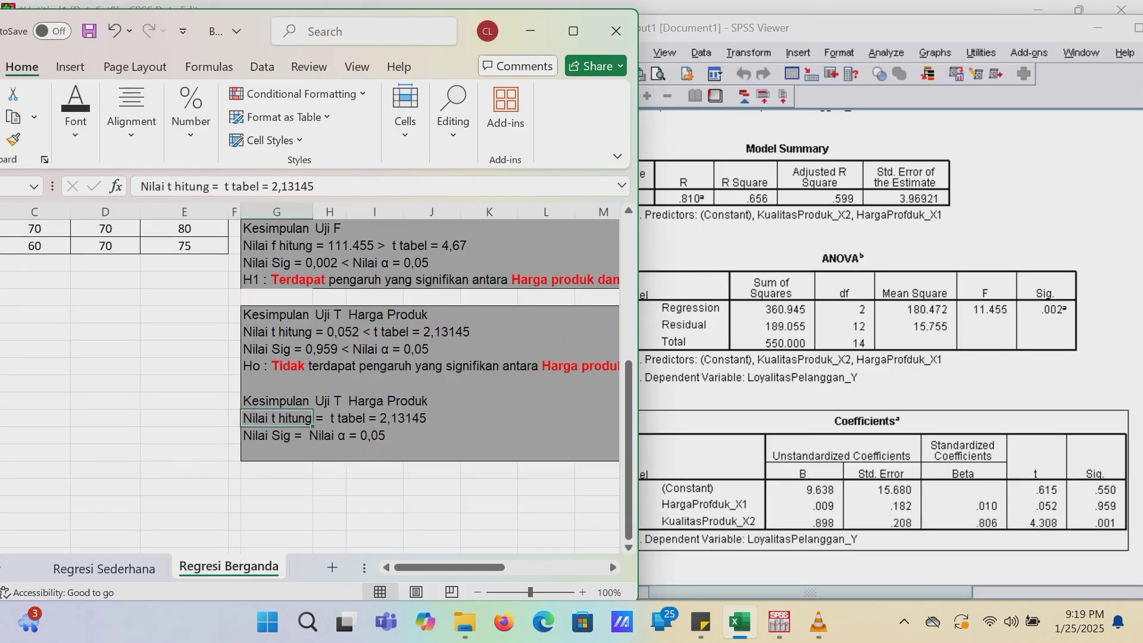
pyautogui.click(224, 187)
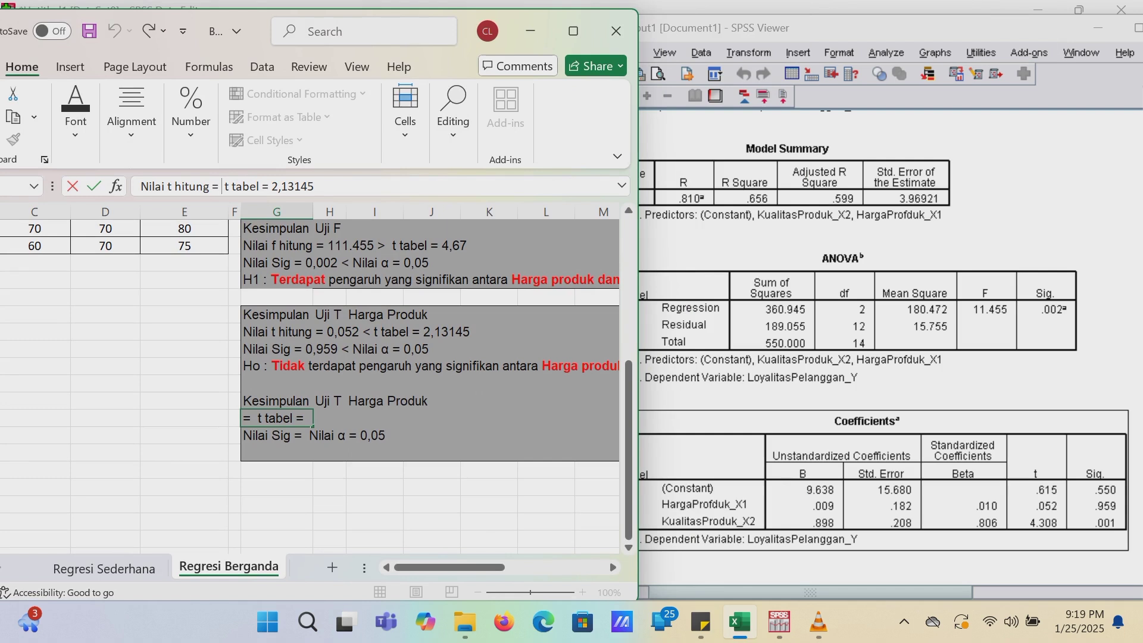
pyautogui.write('4,308 ')
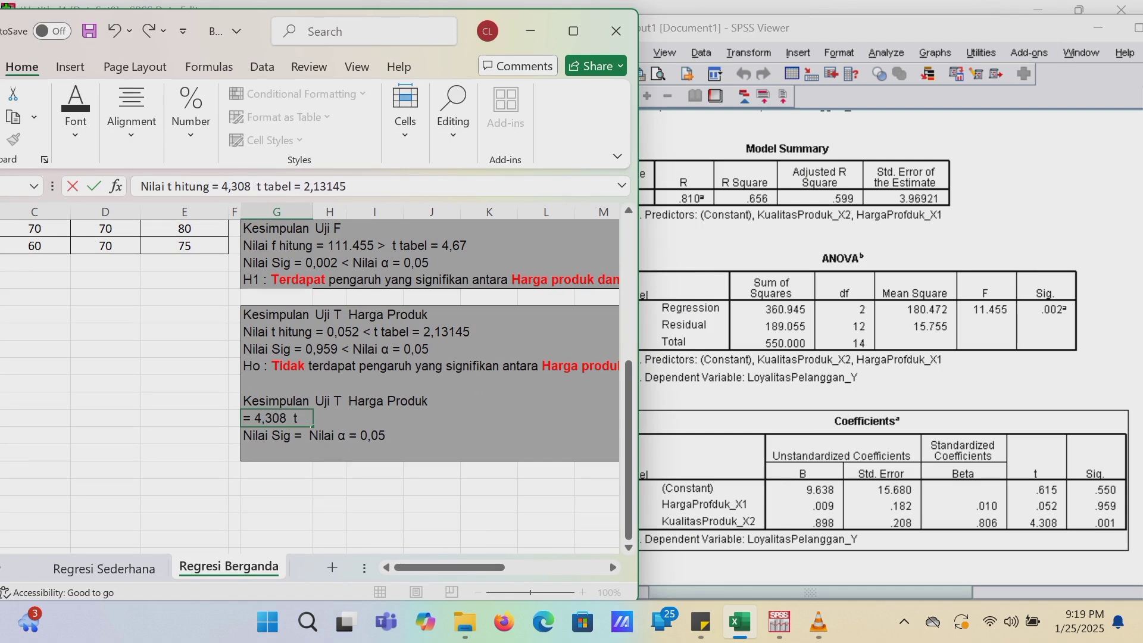
pyautogui.write('>')
pyautogui.press('Return')
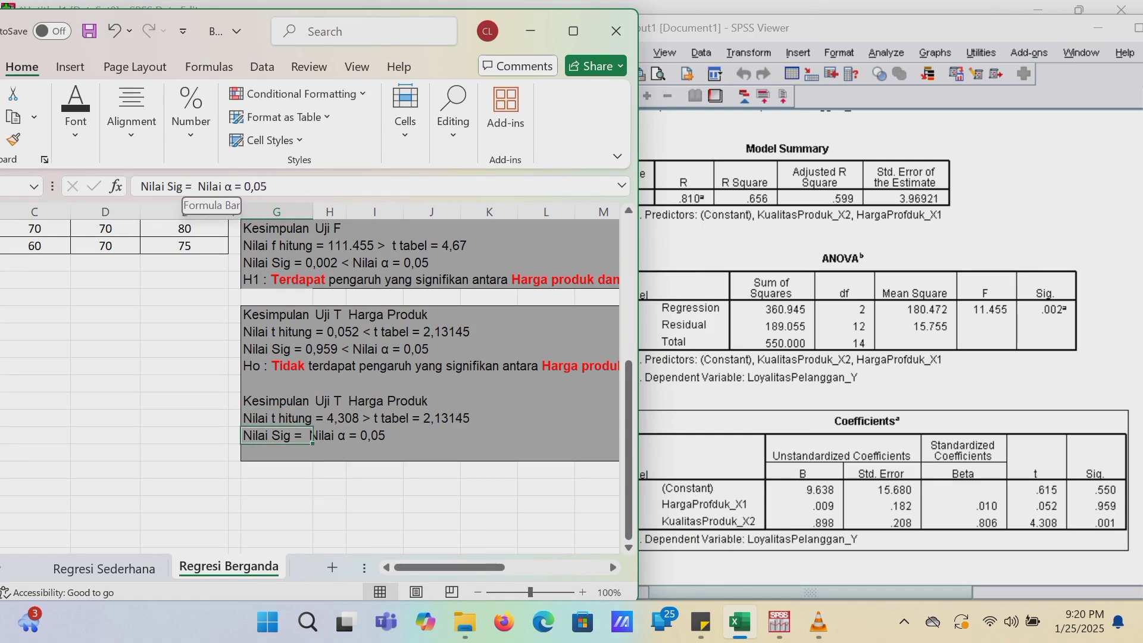
# - Complete the Nilai Sig line of the second Uji T conclusion with "0,001 <" before Nilai α
pyautogui.click(195, 187)
pyautogui.write('0,001 <')
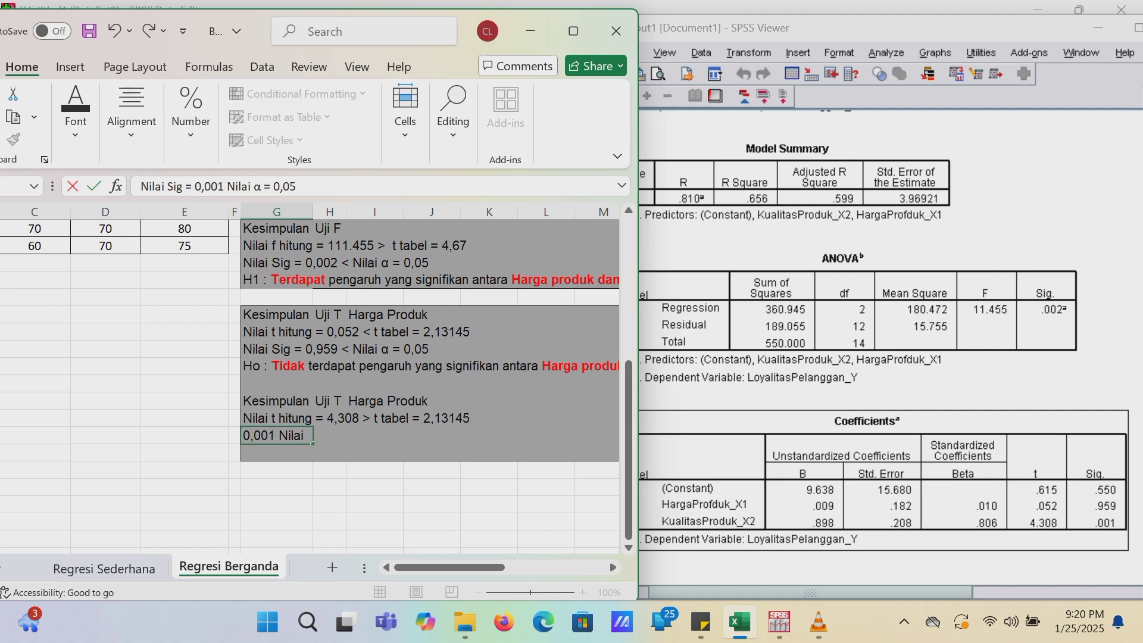
pyautogui.press('Return')
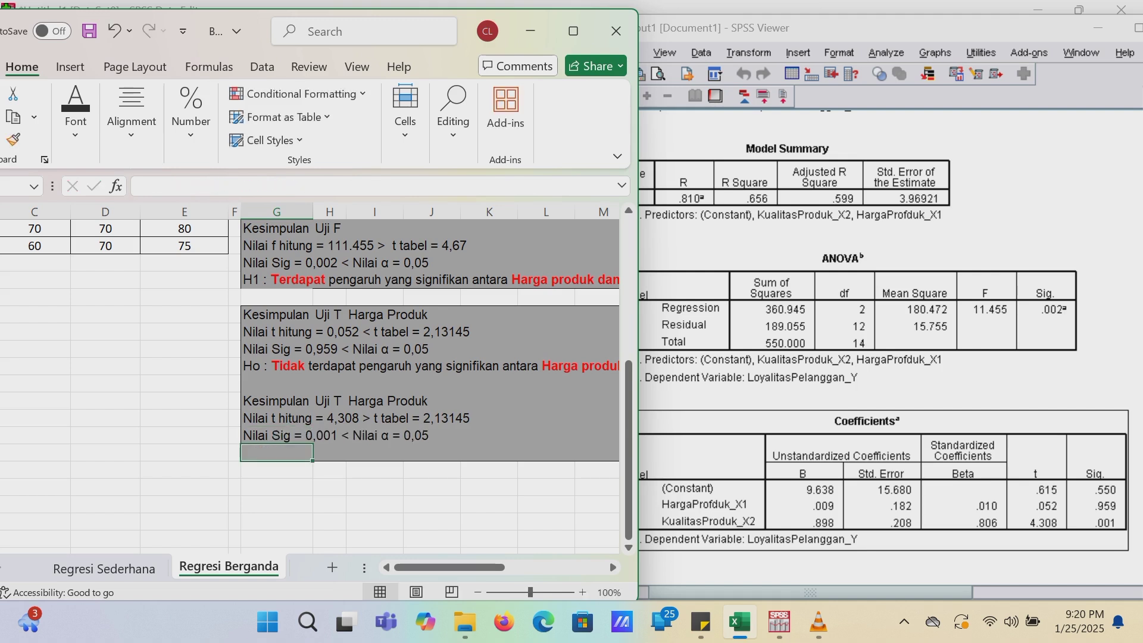
# - Check the t hitung > t tabel decision rule, then copy the Uji T H1 hypothesis into G29 and give it the dark gray fill
pyautogui.scroll(2, 309, 381)
pyautogui.click(517, 296)
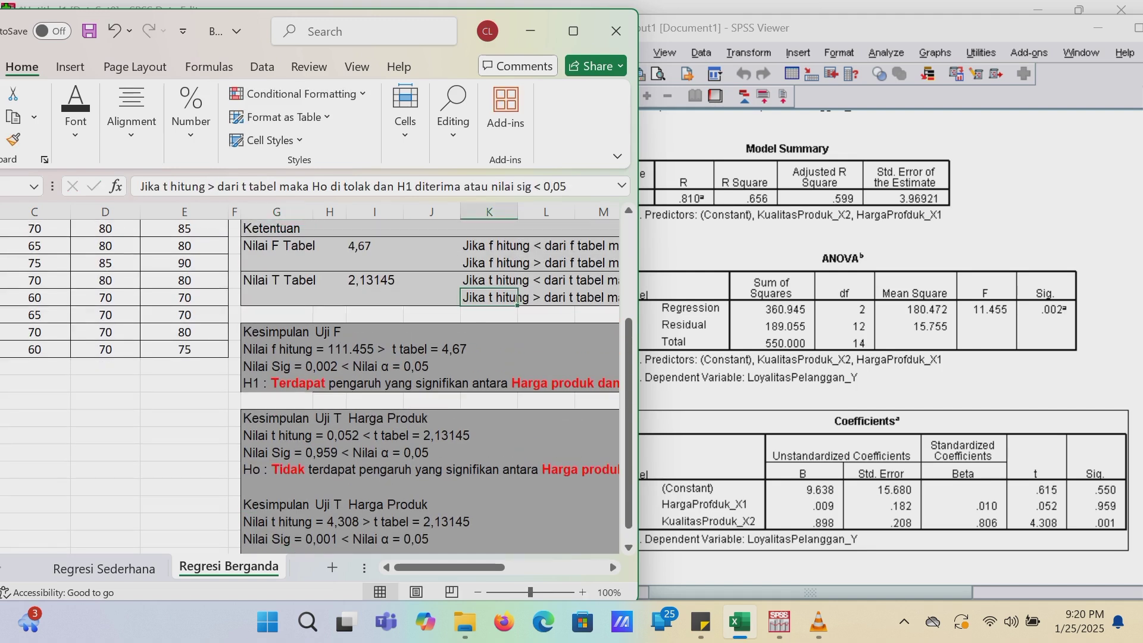
pyautogui.moveTo(312, 186); pyautogui.dragTo(460, 186)
pyautogui.click(573, 31)
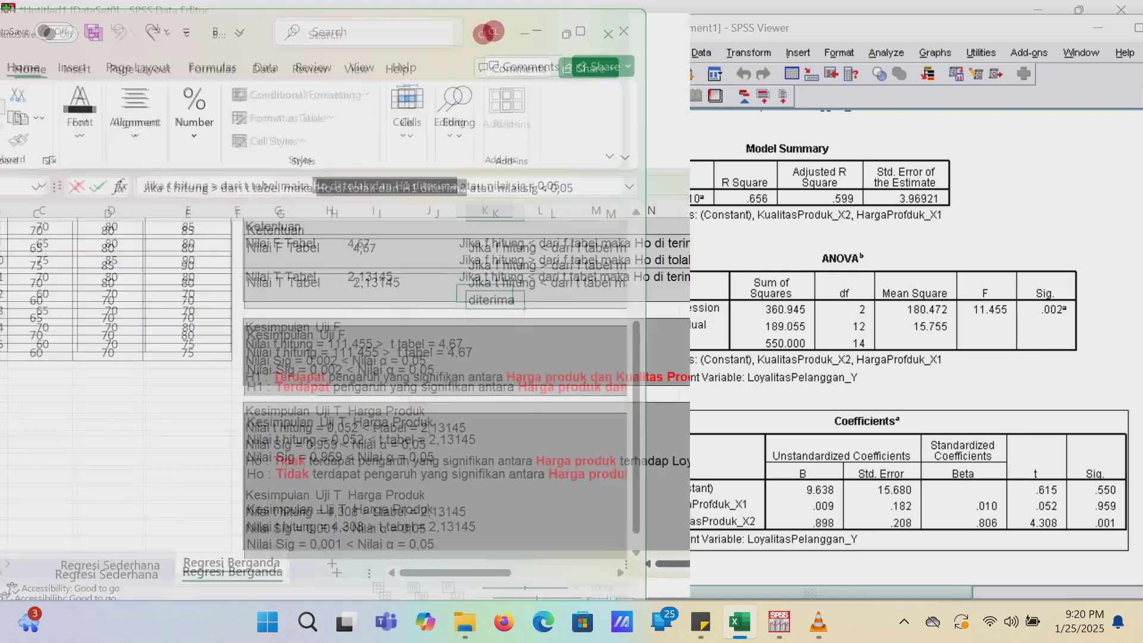
pyautogui.click(345, 322)
pyautogui.hotkey('ctrl', 'c')
pyautogui.scroll(-5, 346, 357)
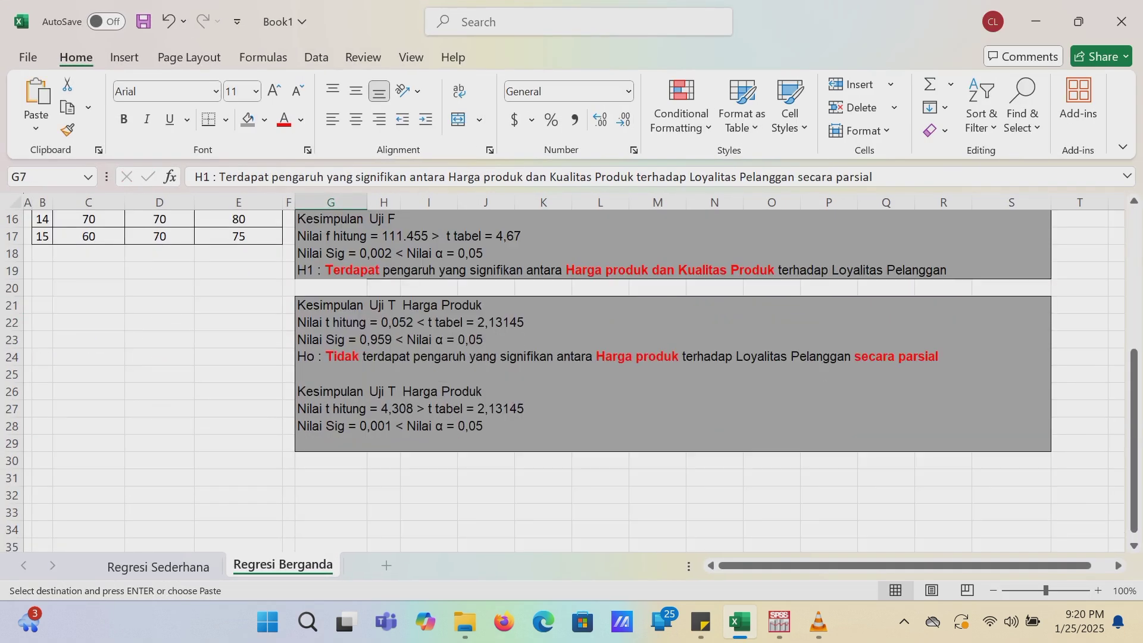
pyautogui.click(333, 443)
pyautogui.hotkey('ctrl', 'v')
pyautogui.click(248, 119)
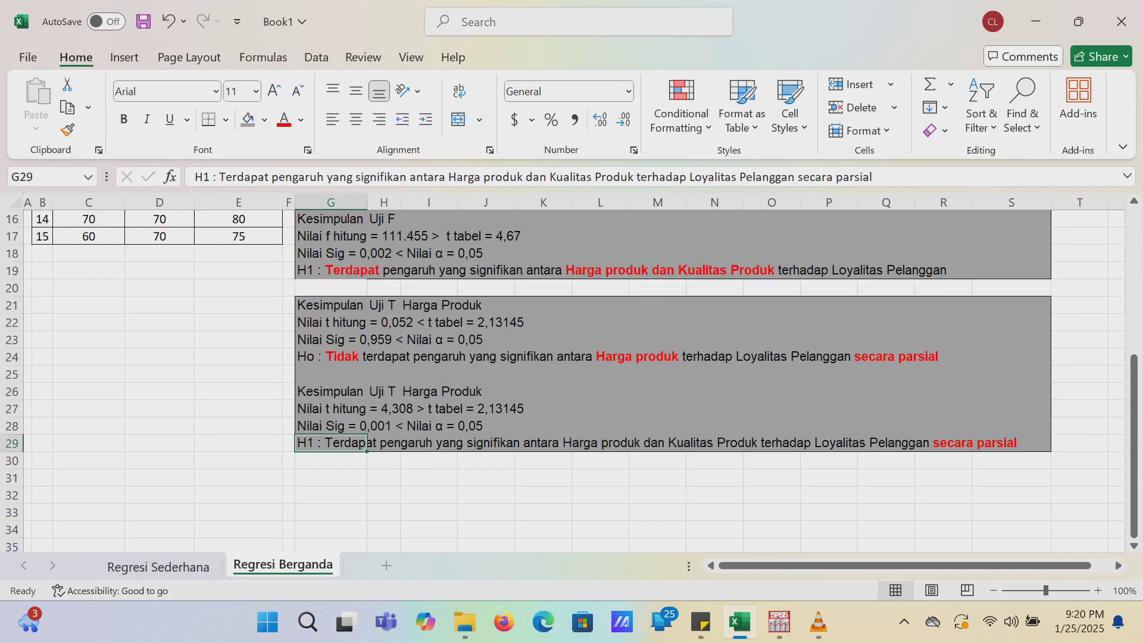
# - Bold "Terdapat" in the H1 conclusion in G29 and delete "Harga produk dan" from its text
pyautogui.moveTo(269, 178); pyautogui.dragTo(217, 177)
pyautogui.click(124, 119)
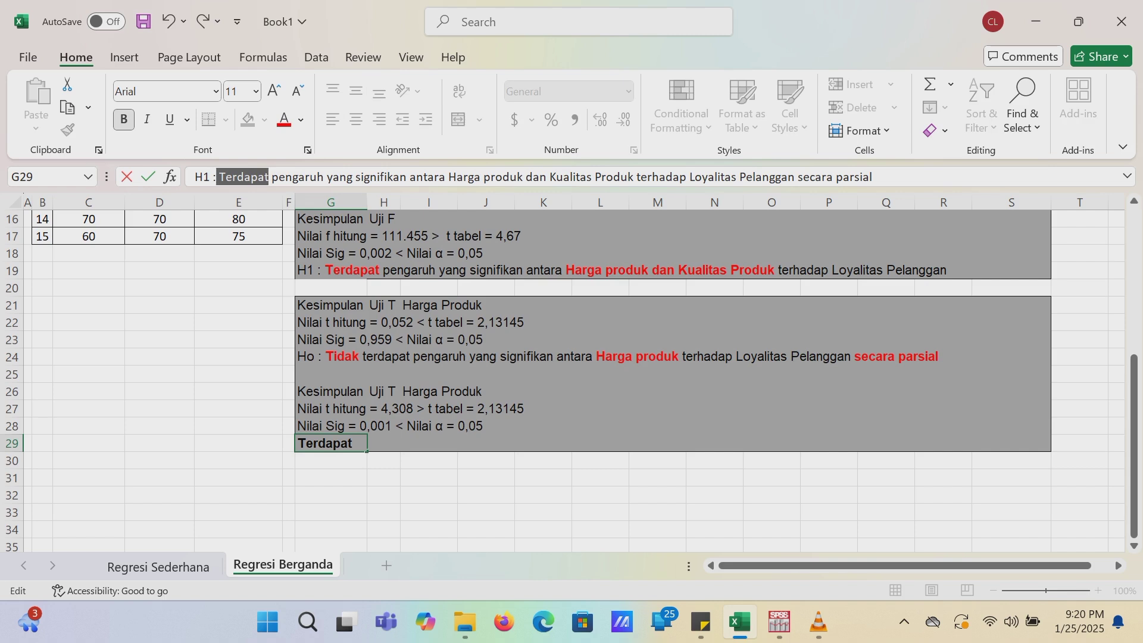
pyautogui.moveTo(448, 178)
pyautogui.mouseDown()
pyautogui.moveTo(539, 177)
pyautogui.moveTo(448, 177)
pyautogui.mouseUp()
pyautogui.press('BackSpace')
pyautogui.press('Delete')
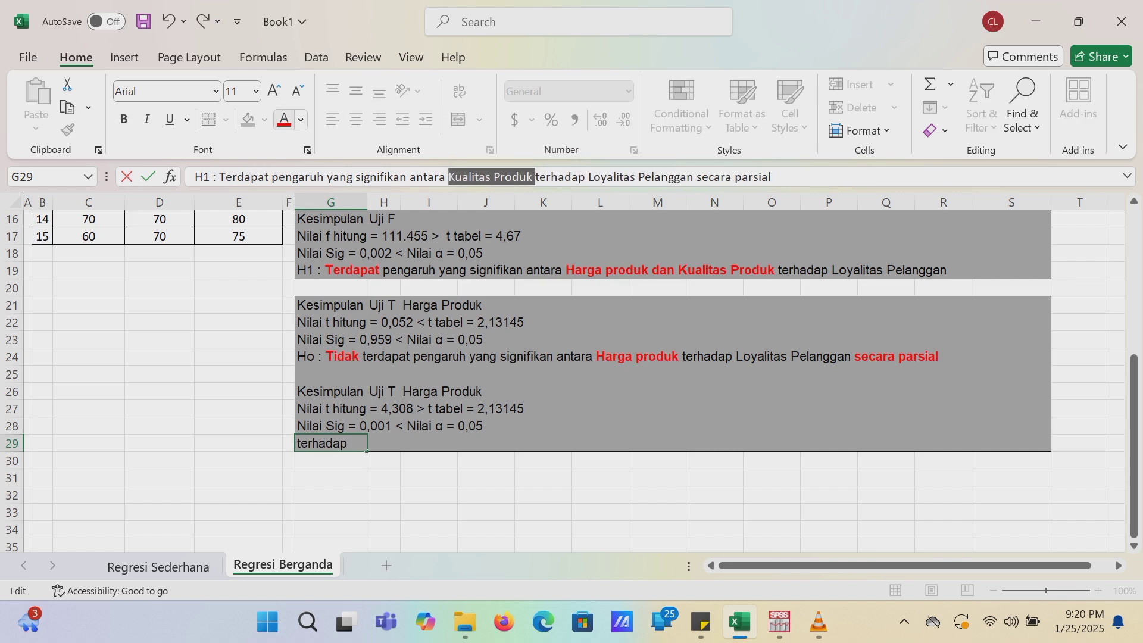
# - Format "Kualitas Produk" and "Terdapat" in the G29 conclusion as bold red text
pyautogui.hotkey('ctrl', 'b')
pyautogui.click(284, 120)
pyautogui.moveTo(269, 177); pyautogui.dragTo(220, 177)
pyautogui.hotkey('ctrl', 'b')
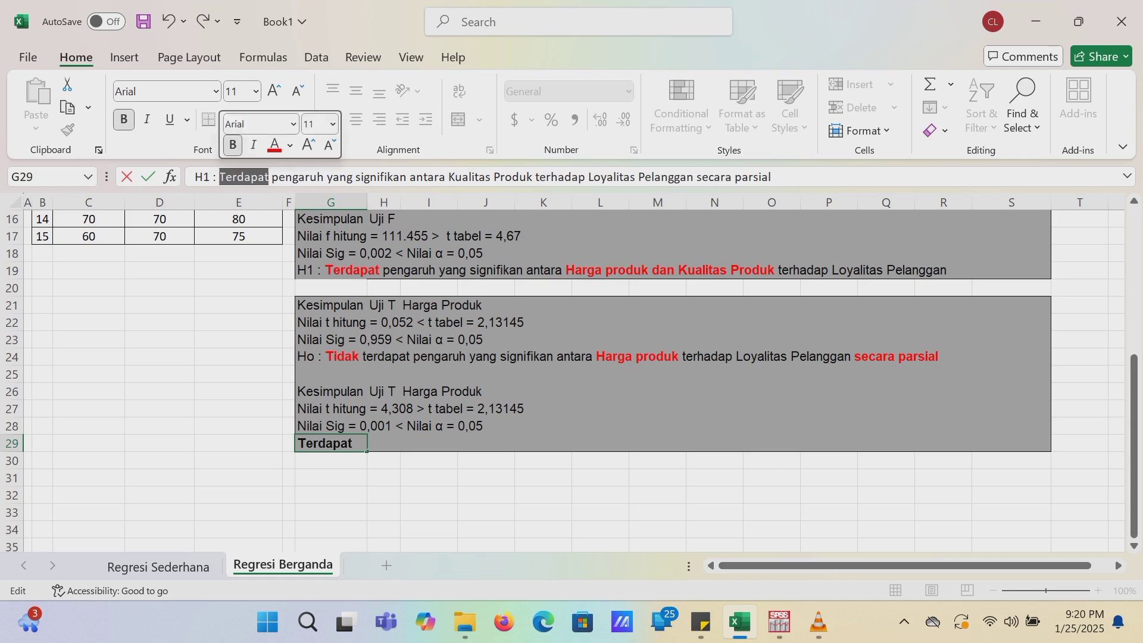
pyautogui.click(284, 120)
pyautogui.click(429, 339)
# - Review the price, quality and loyalty data columns, then the Uji F conclusion and both Uji T conclusions
pyautogui.scroll(5, 673, 381)
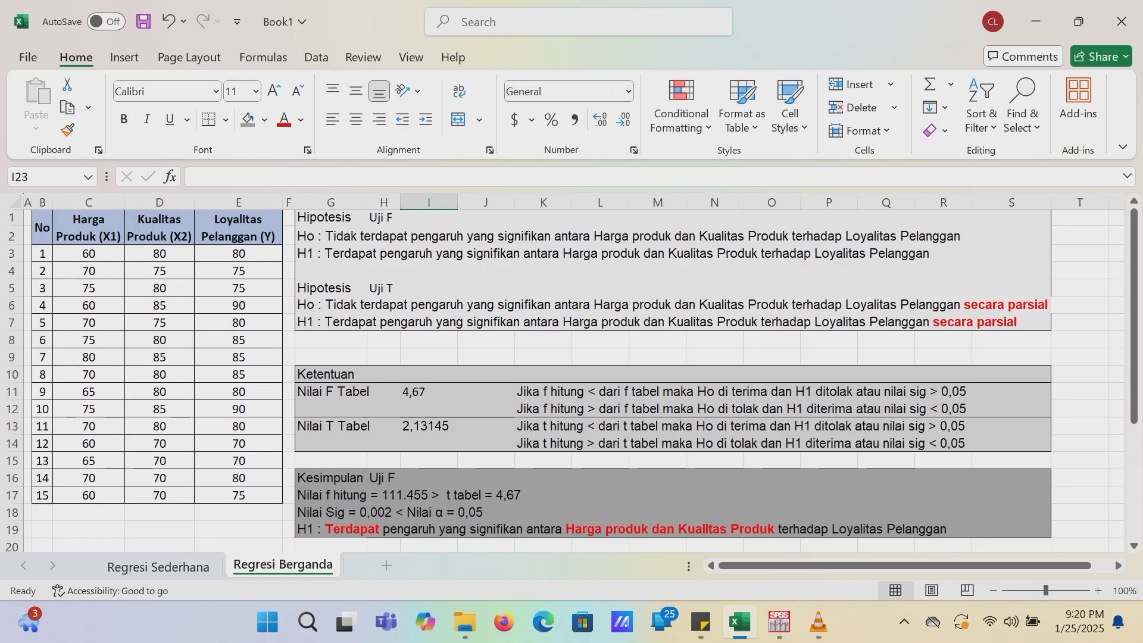
pyautogui.click(88, 202)
pyautogui.click(159, 203)
pyautogui.click(238, 203)
pyautogui.scroll(-3, 673, 381)
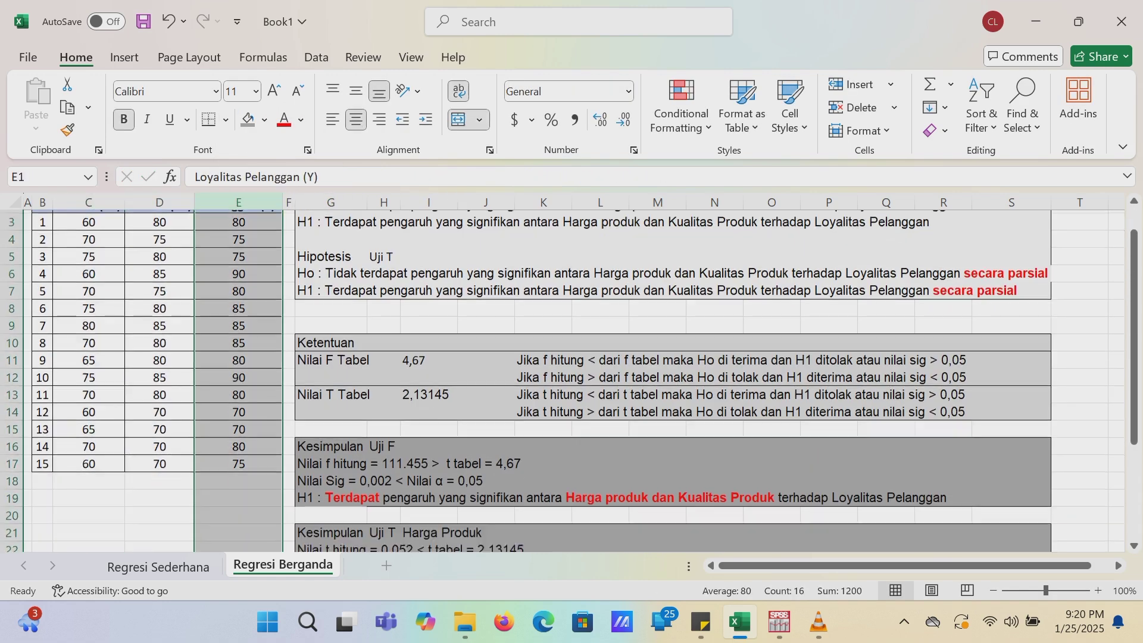
pyautogui.moveTo(330, 322); pyautogui.dragTo(1011, 373)
pyautogui.scroll(-2, 1011, 374)
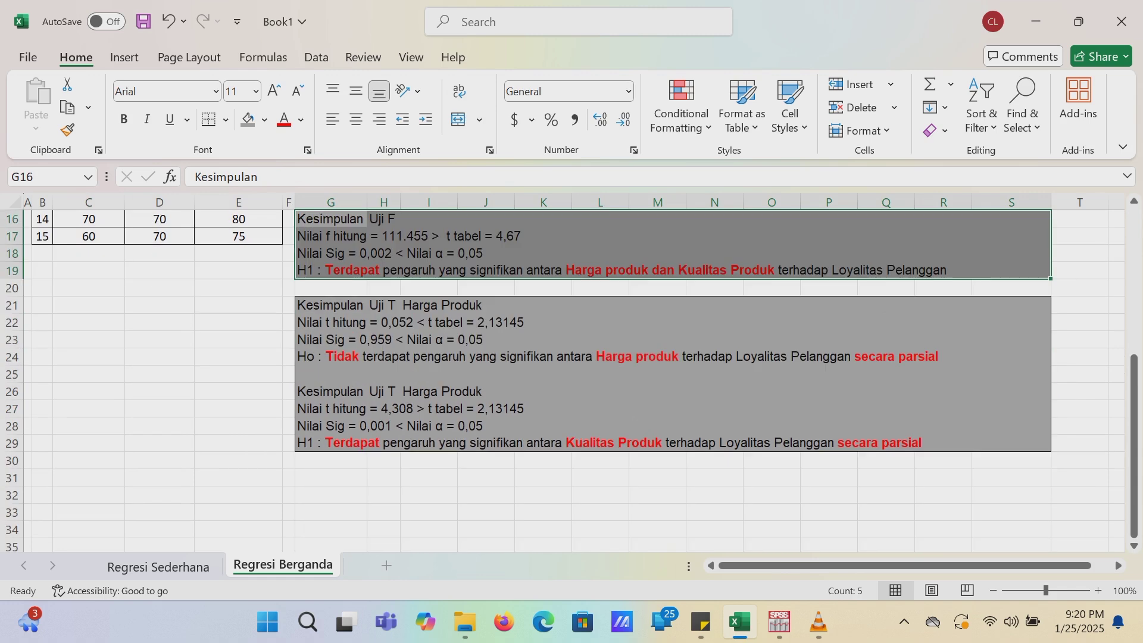
pyautogui.moveTo(330, 305); pyautogui.dragTo(1011, 357)
pyautogui.moveTo(330, 391); pyautogui.dragTo(1012, 442)
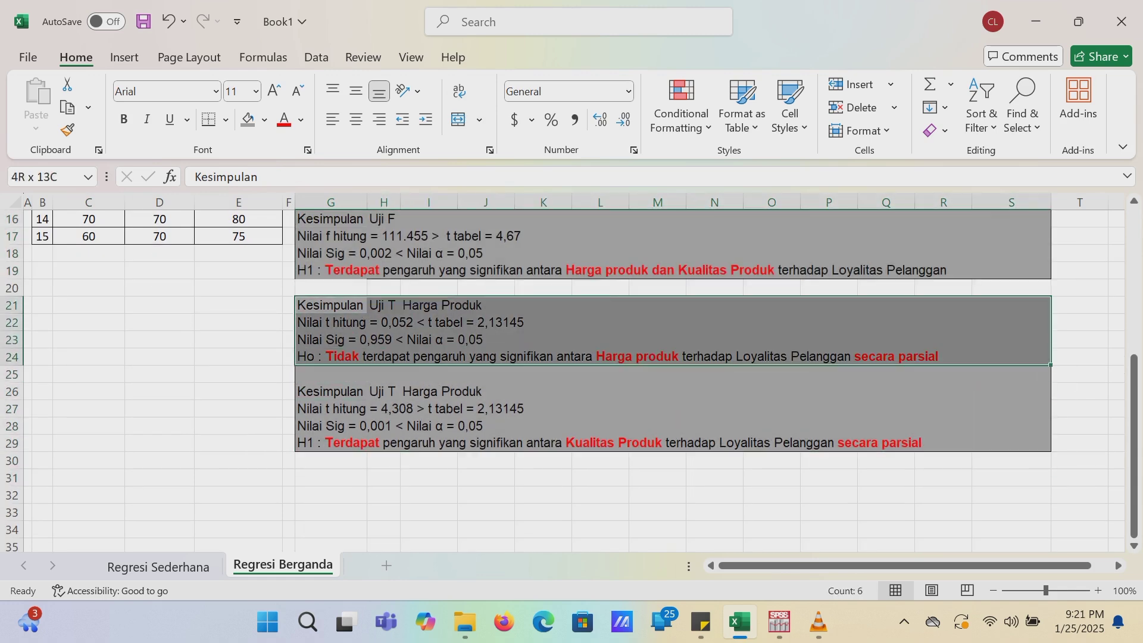